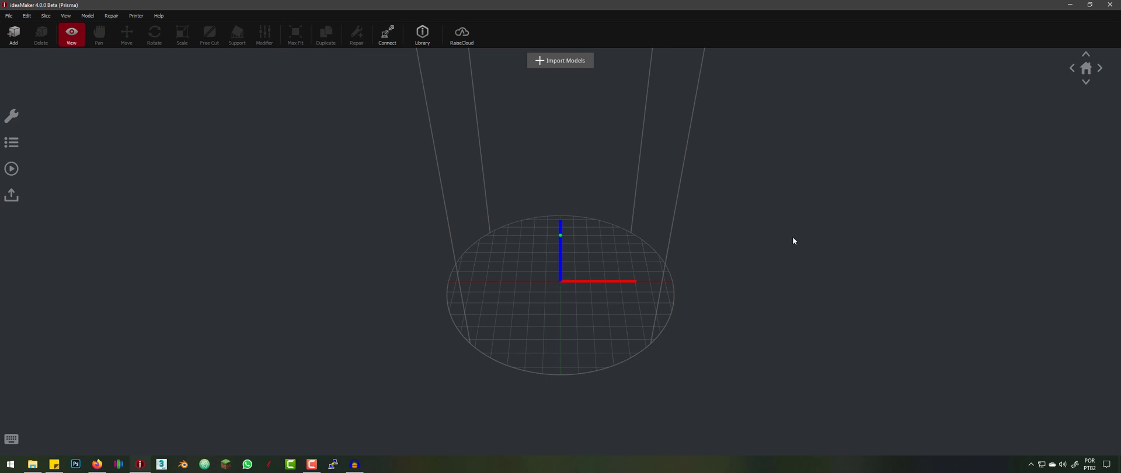
Import the PADDLE2 boat model from the Idea 9 folder onto the build plate.
left_click(33, 465)
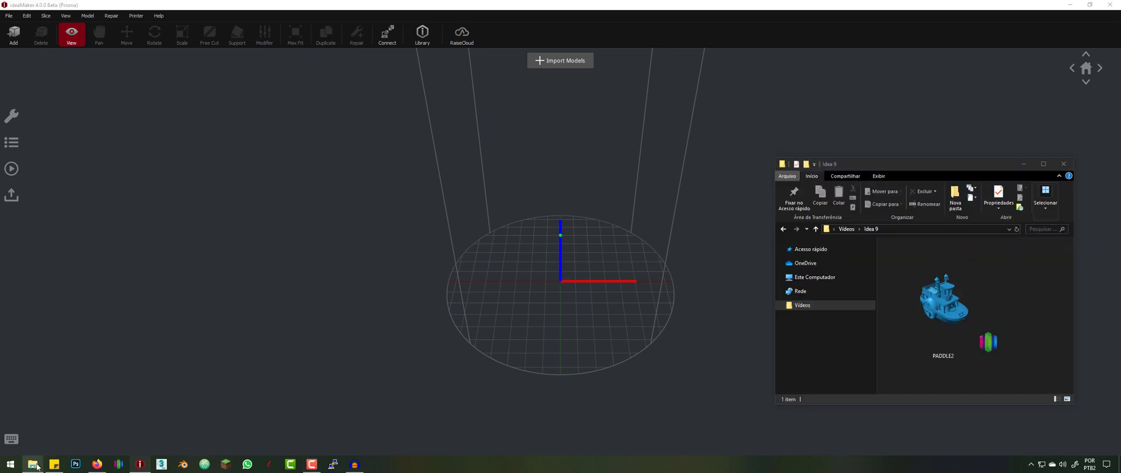
left_click_drag(944, 310, 567, 275)
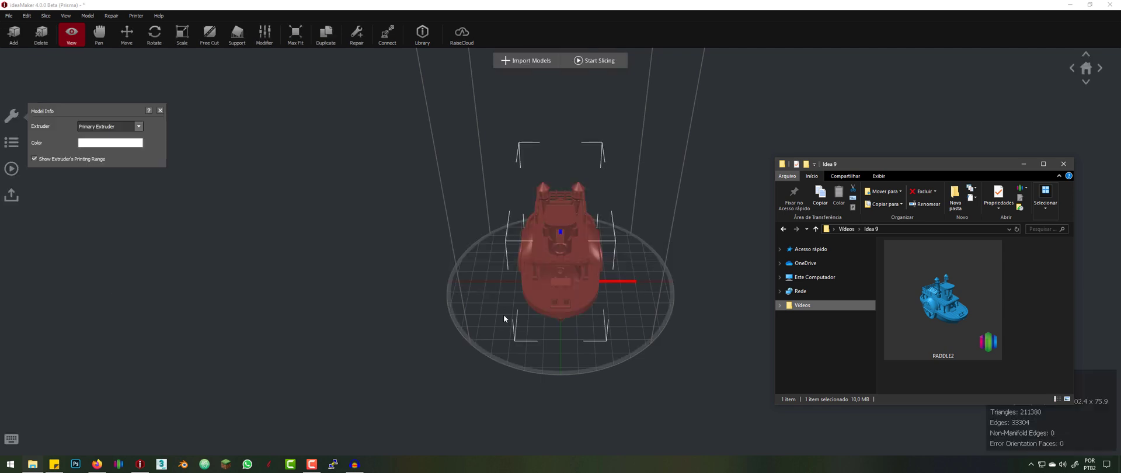
left_click_drag(503, 314, 606, 275)
scroll(605, 271, "up", 5)
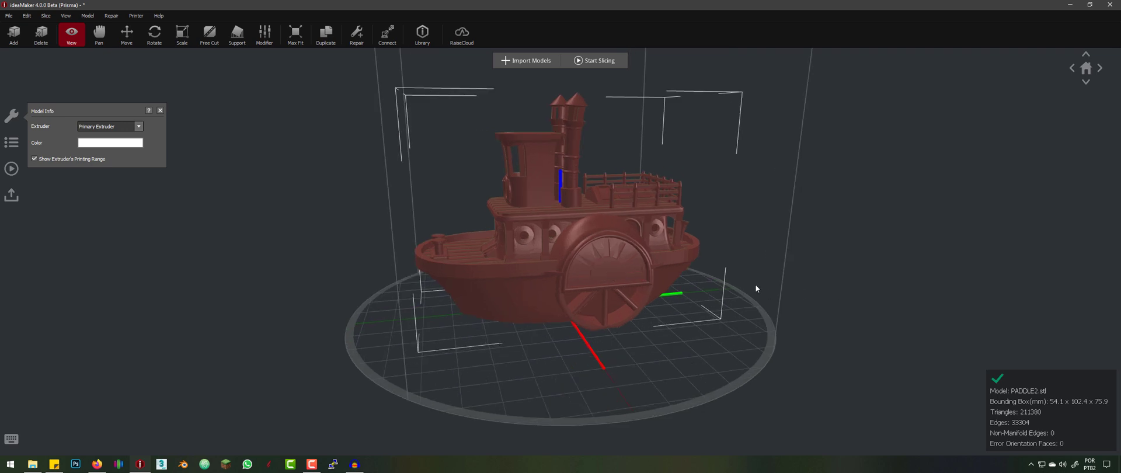
left_click_drag(757, 289, 512, 331)
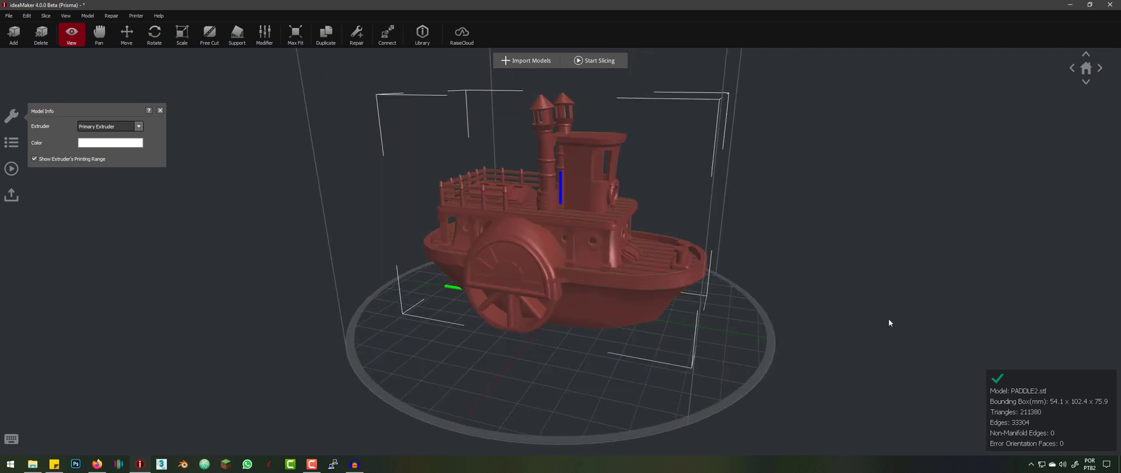
left_click_drag(889, 323, 773, 304)
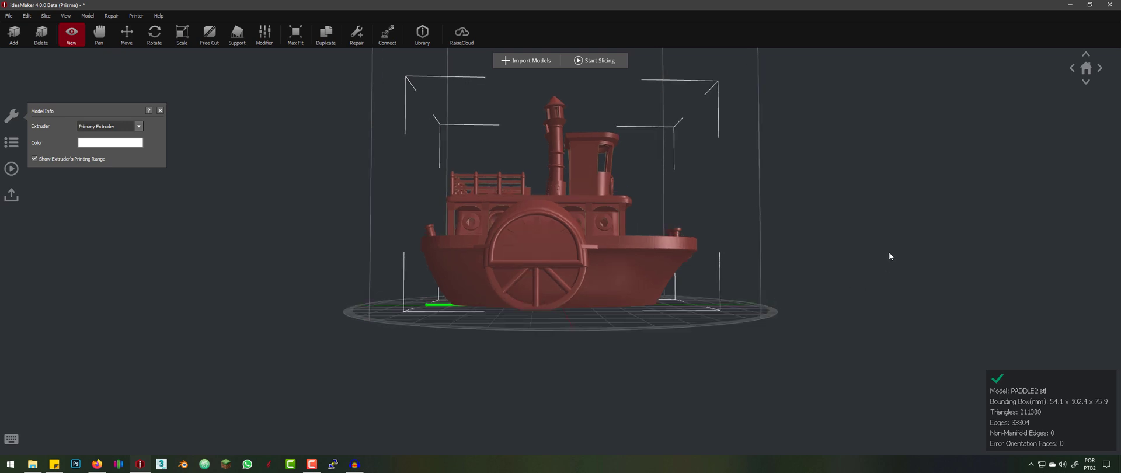
left_click_drag(888, 253, 728, 297)
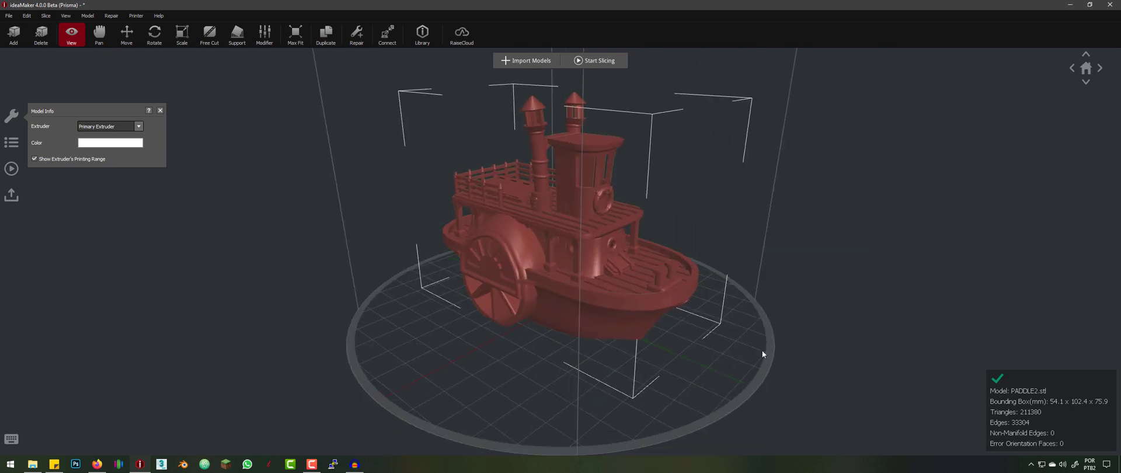
Open the platform additions in the advanced settings of the Prisma ABS template.
left_click(11, 168)
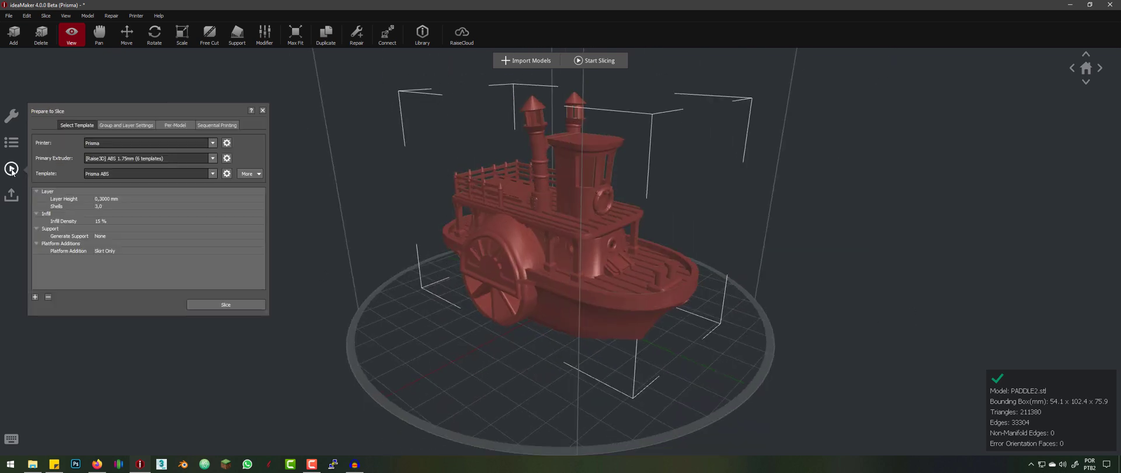
left_click(227, 174)
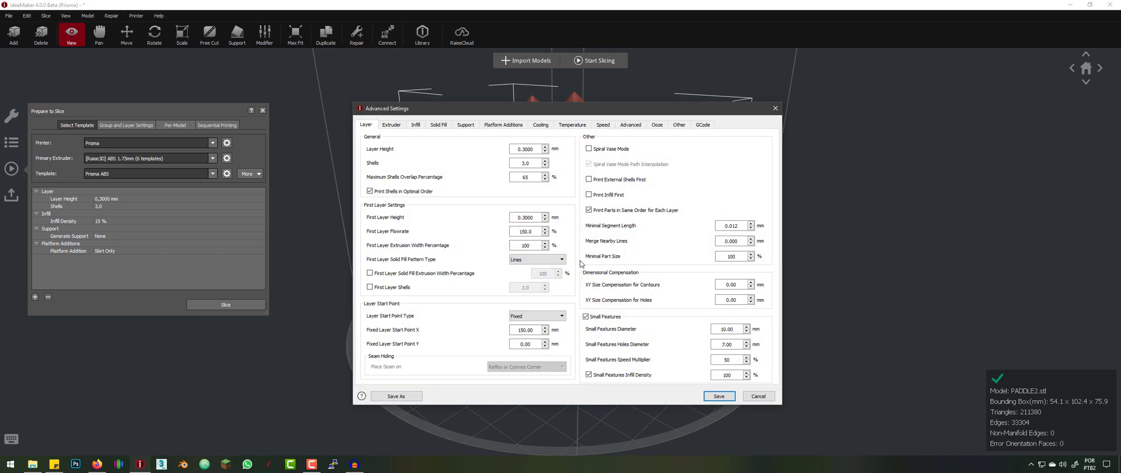
left_click(465, 126)
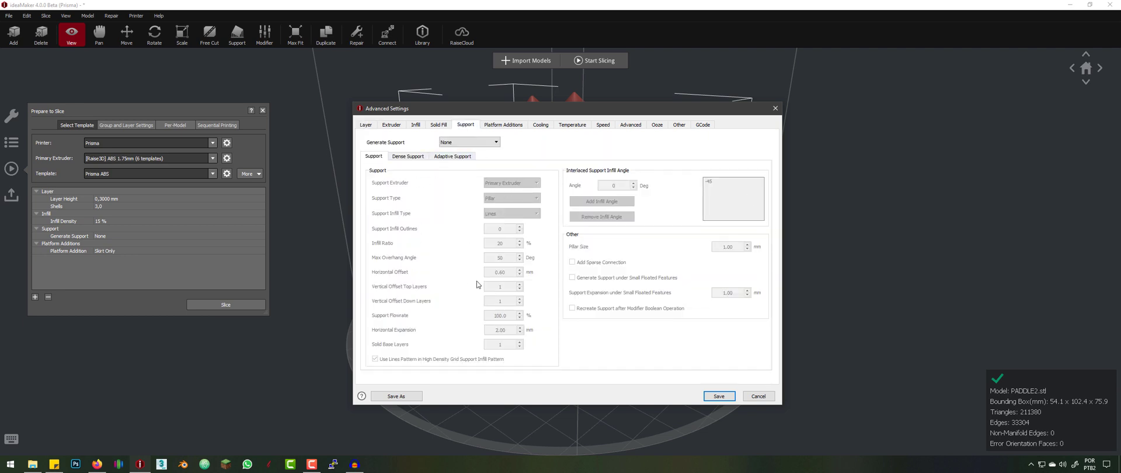
left_click(502, 126)
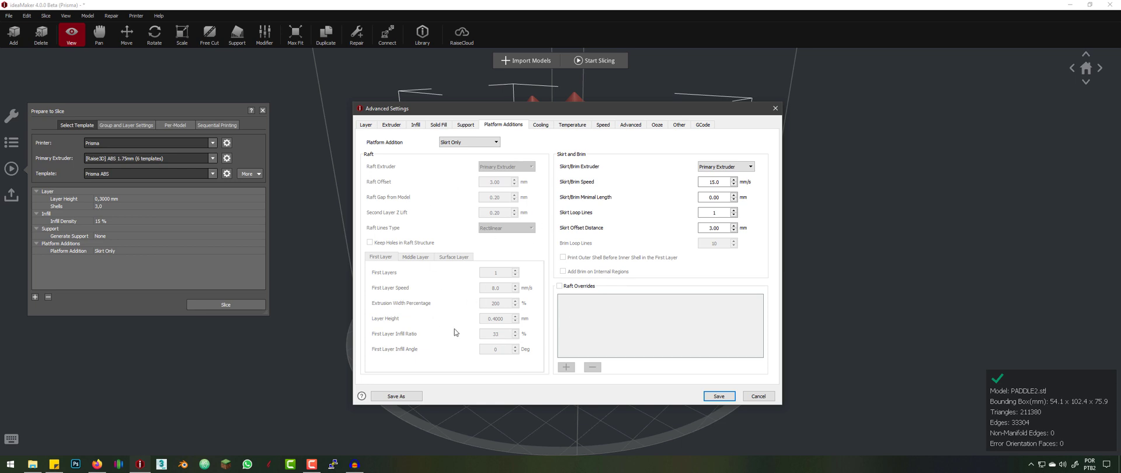
Try None as the platform addition, and return it to Skirt Only.
left_click(470, 142)
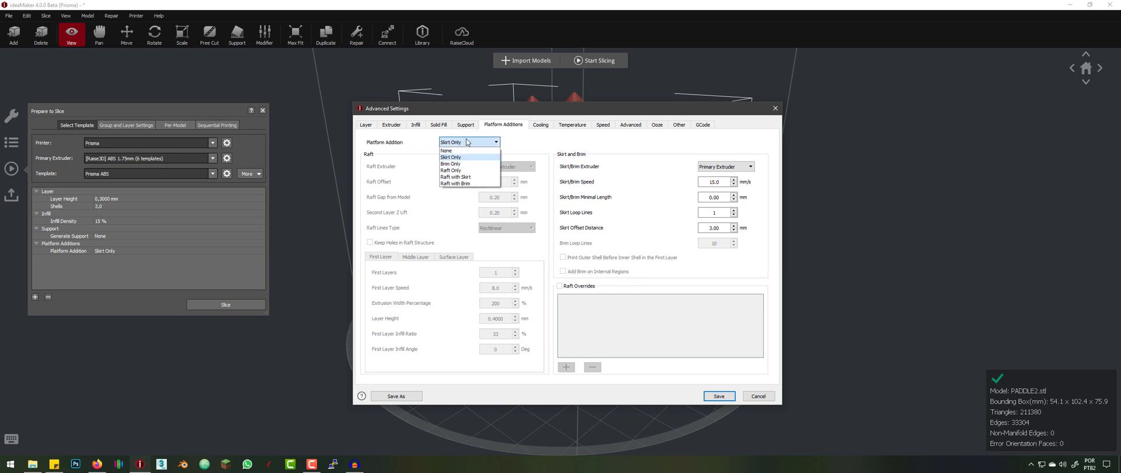
left_click(453, 152)
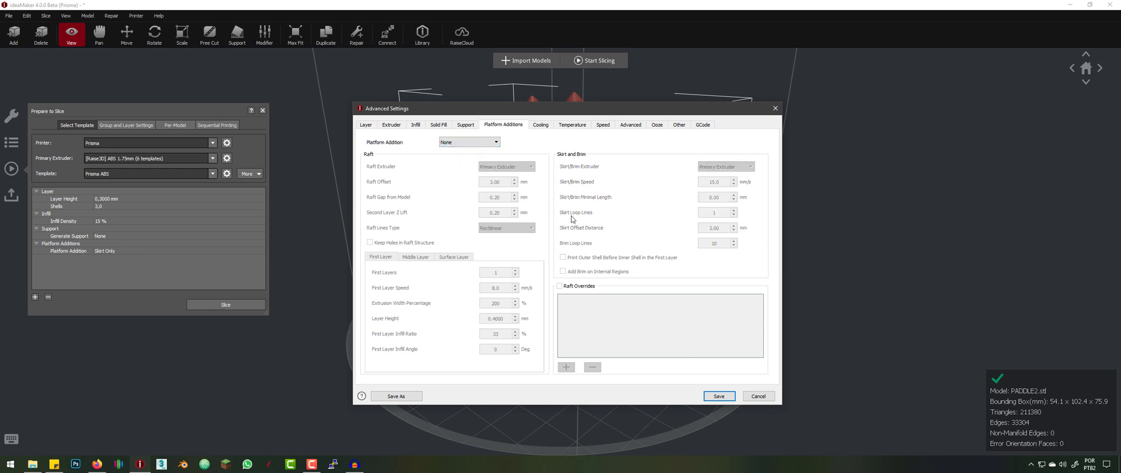
left_click(497, 143)
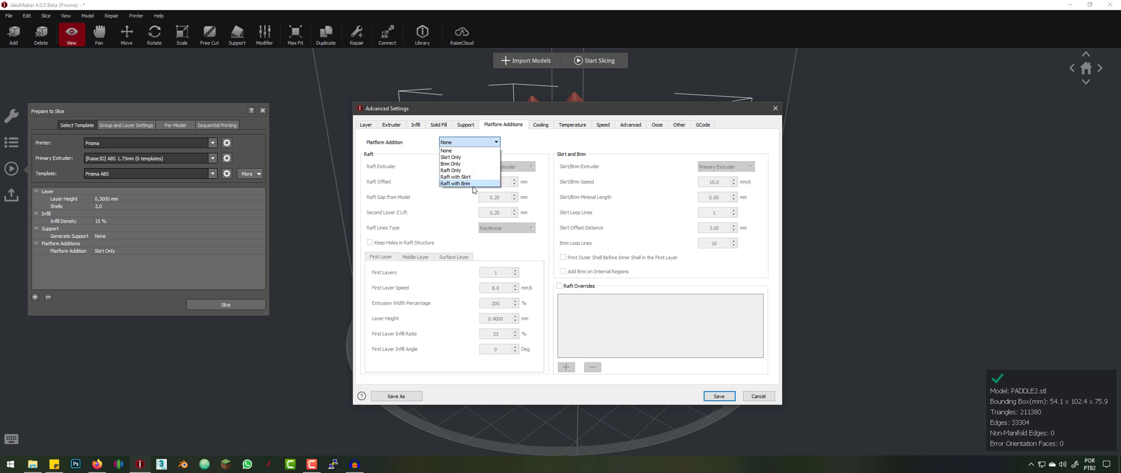
left_click(454, 157)
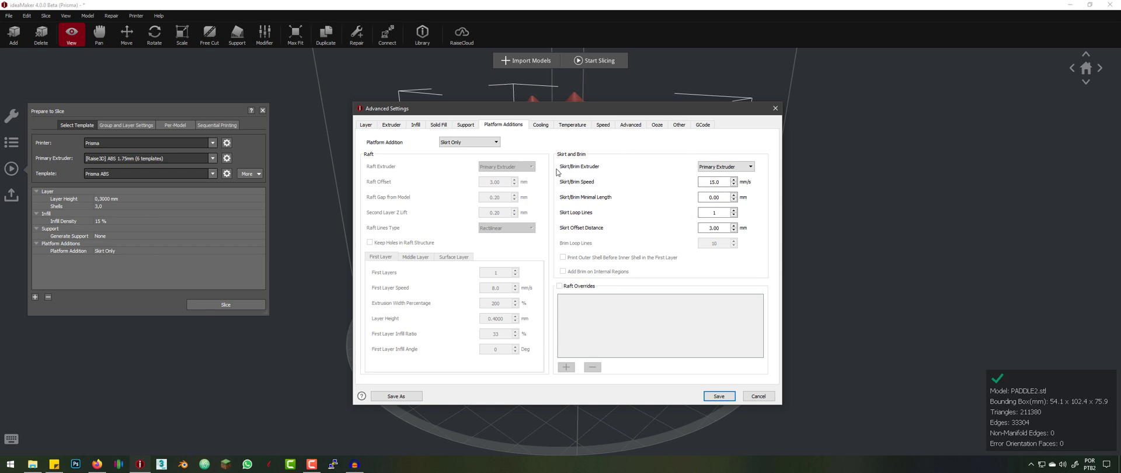
Examine the skirt and brim settings: extruder choices, speed, minimal length, loop lines and skirt offset distance.
mouse_move(575, 171)
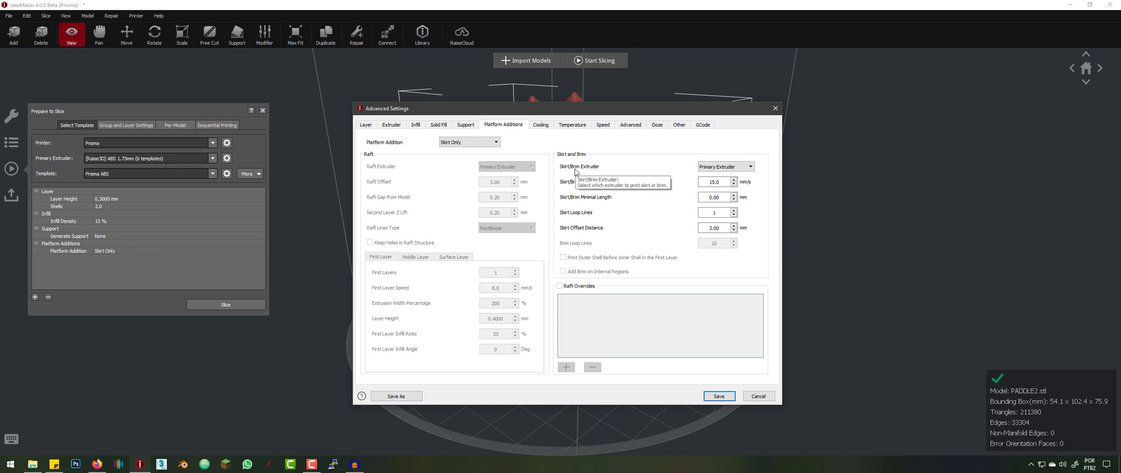
left_click(749, 168)
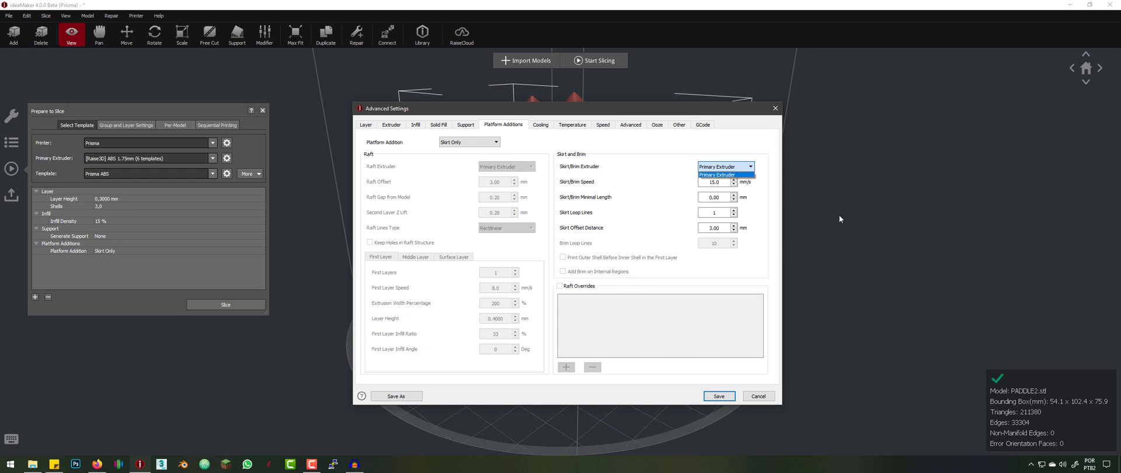
left_click(770, 222)
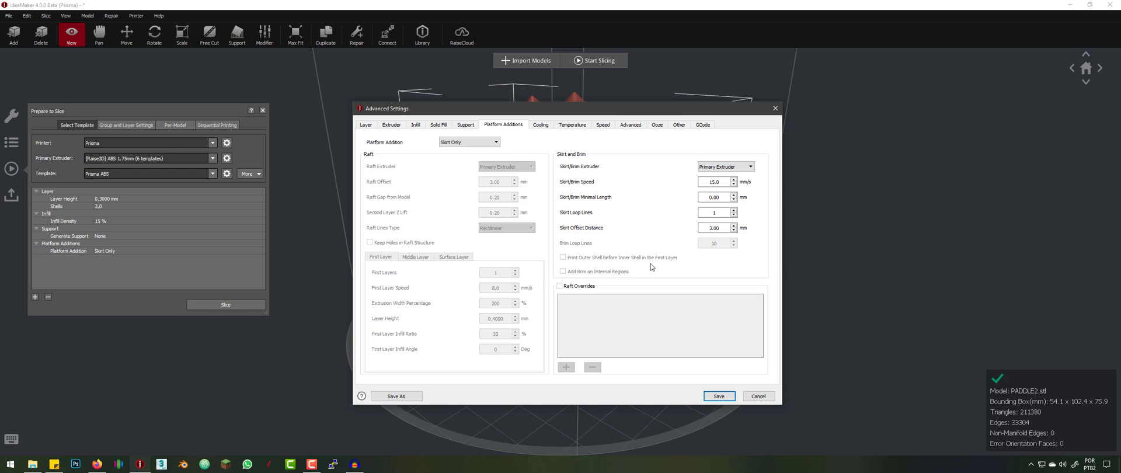
left_click(724, 167)
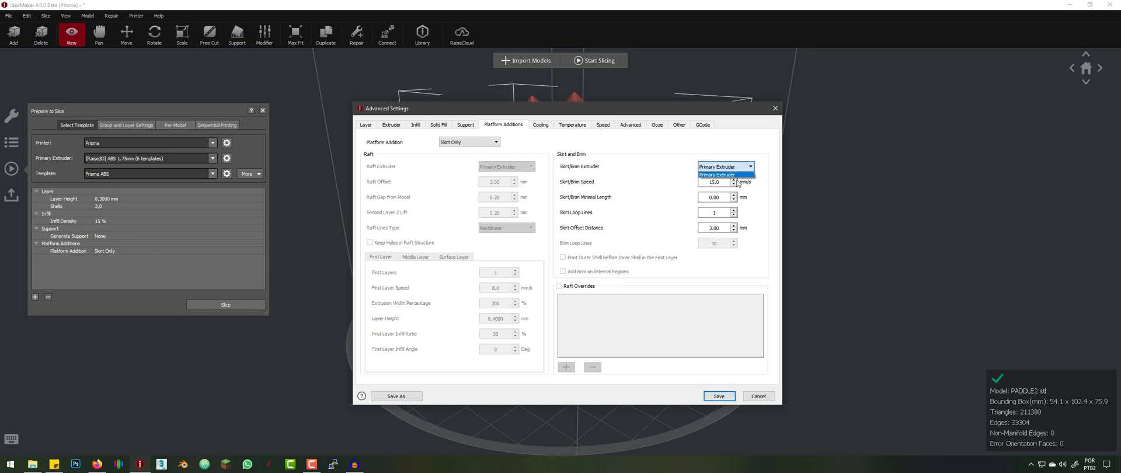
left_click(619, 194)
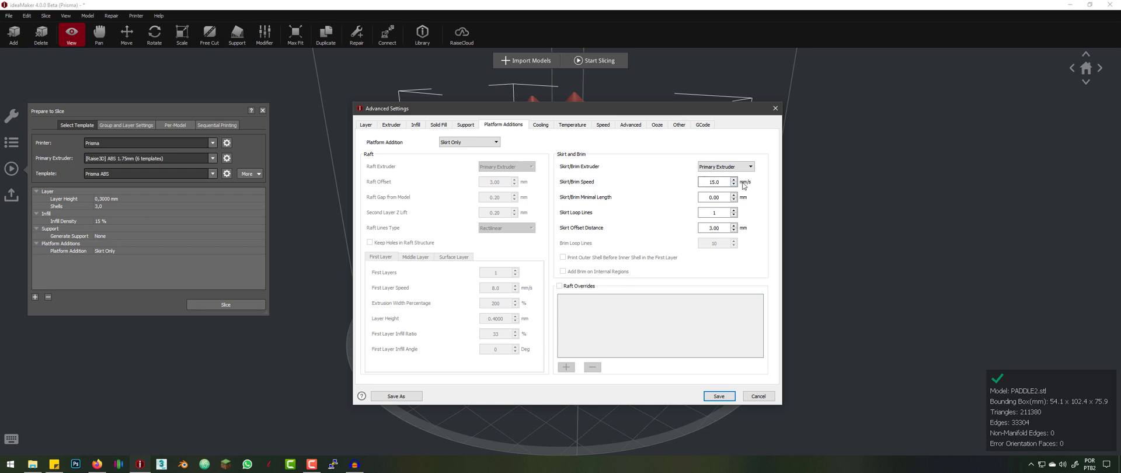
double_click(717, 181)
mouse_move(622, 203)
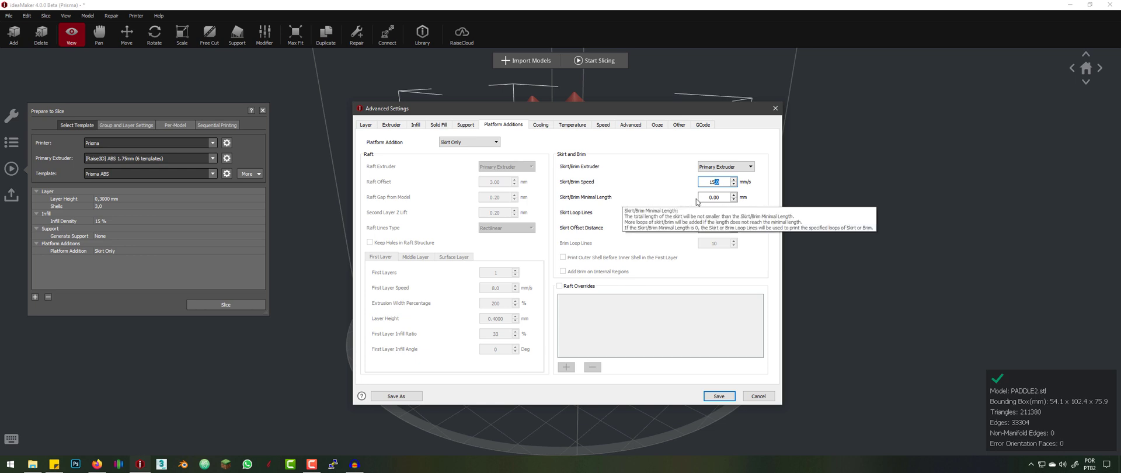
key("Tab")
left_click(717, 198)
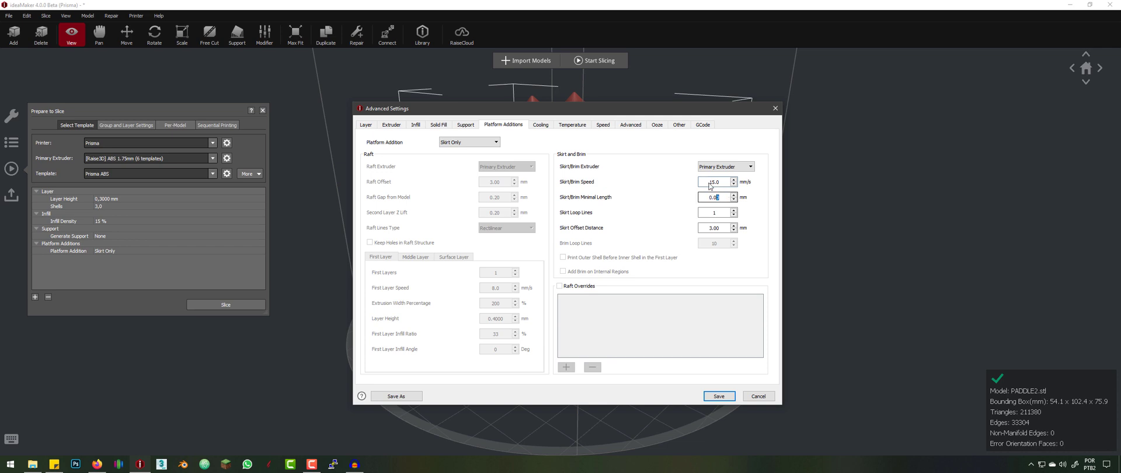
mouse_move(586, 115)
left_mouse_down()
mouse_move(916, 146)
mouse_move(674, 134)
mouse_move(586, 116)
left_mouse_up()
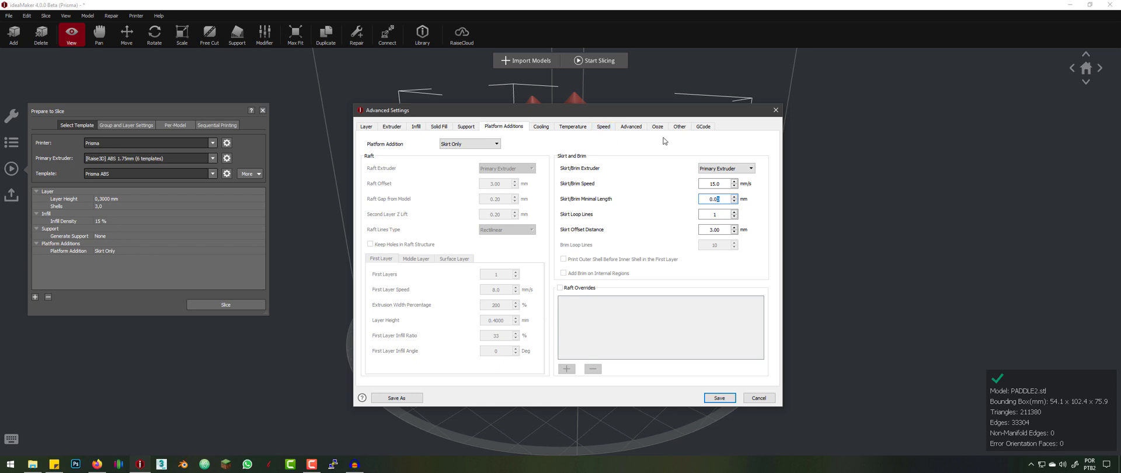
left_click_drag(724, 200, 677, 201)
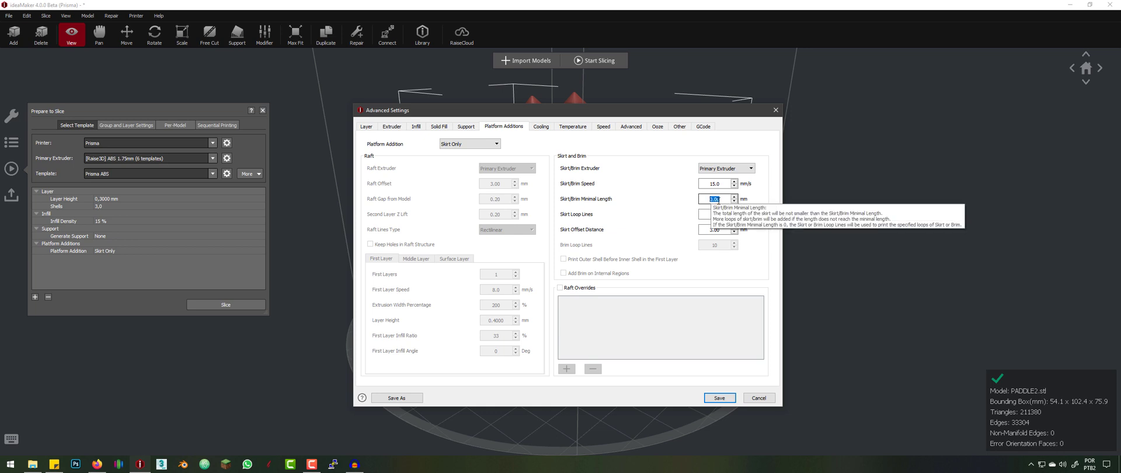
left_click(727, 201)
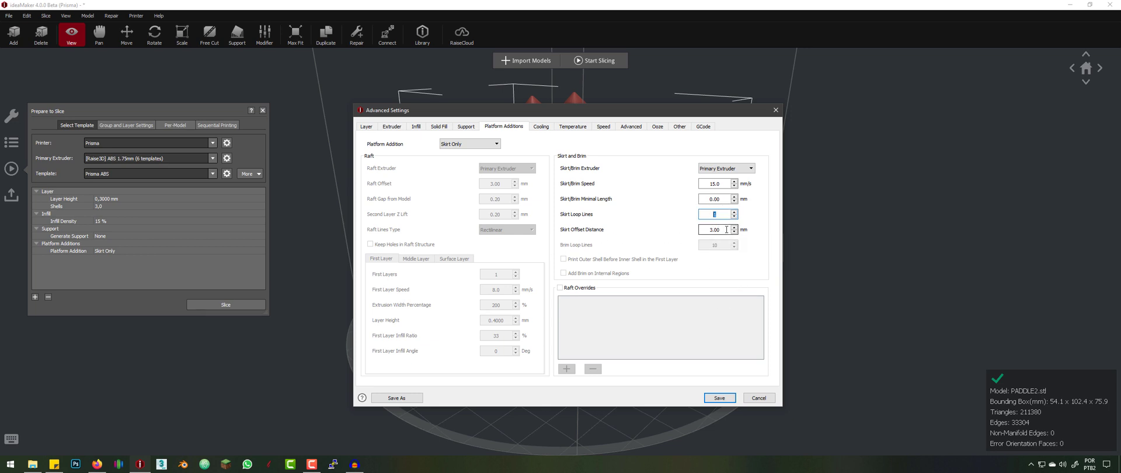
key("Tab")
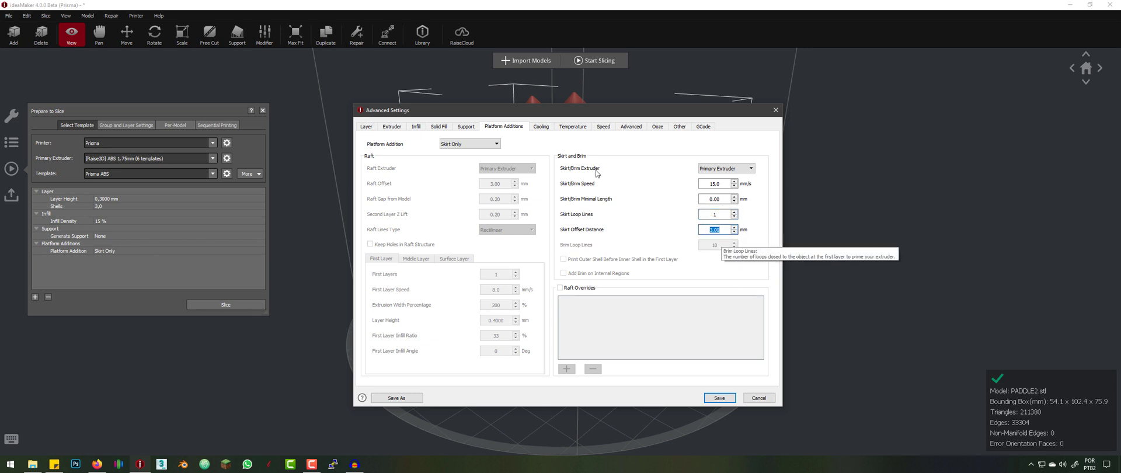
Save the Skirt Only template settings and slice the boat to preview the skirt around its base.
left_click_drag(488, 114, 798, 115)
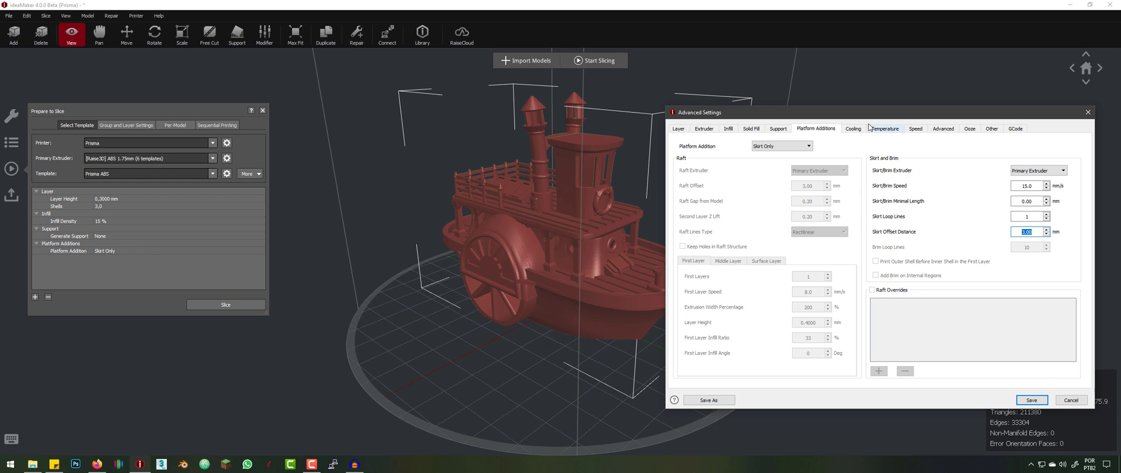
left_click_drag(854, 118, 655, 108)
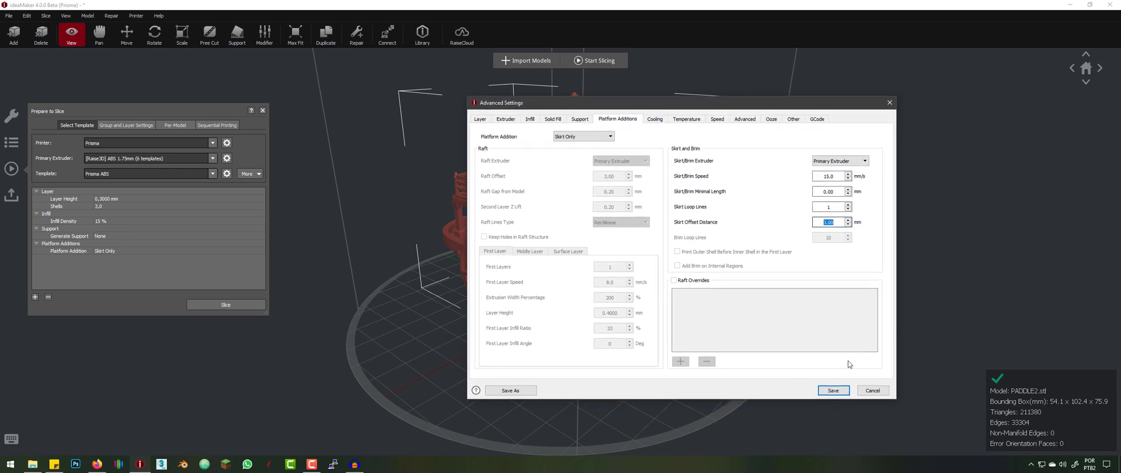
left_click(834, 390)
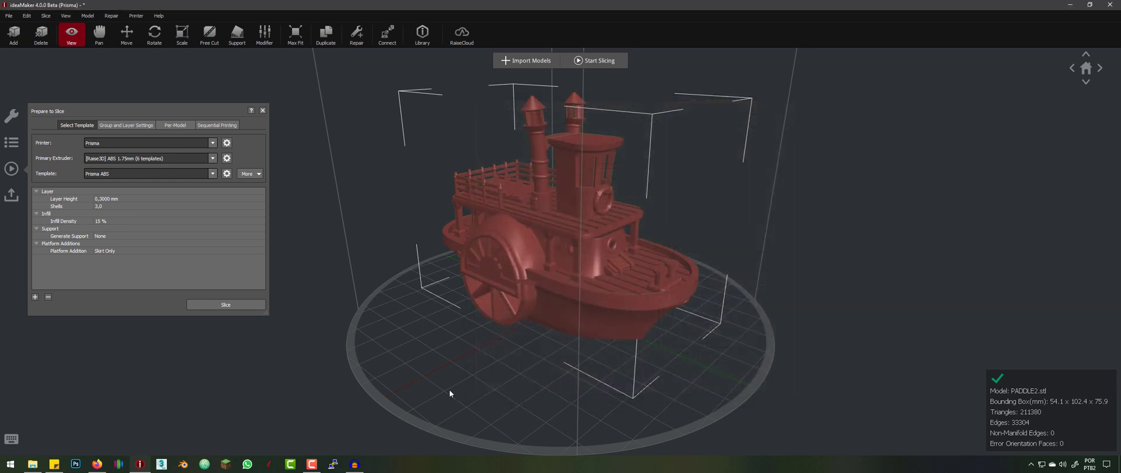
left_click(222, 306)
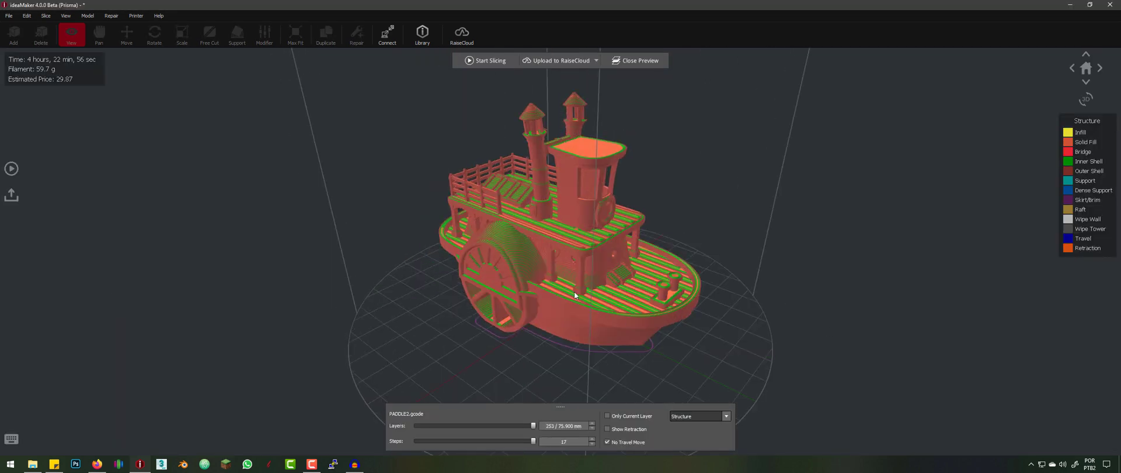
scroll(599, 366, "up", 5)
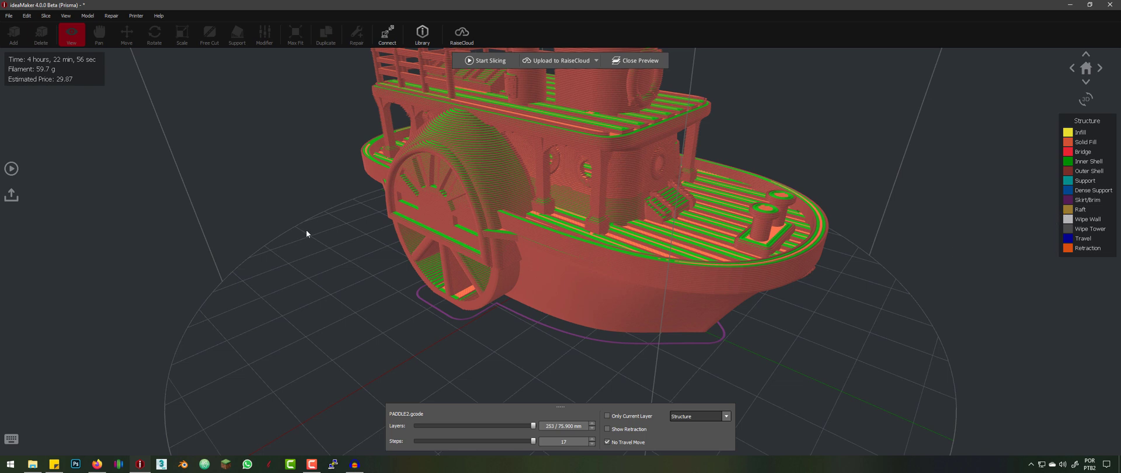
Set the skirt loop lines to 6 and the skirt offset distance to 10 mm, save the template and reslice the boat.
left_click(11, 169)
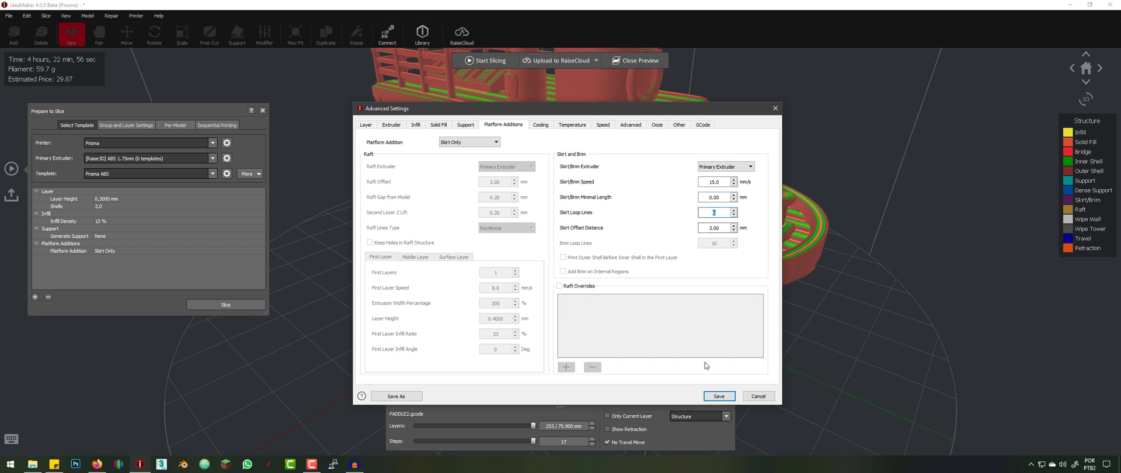
key("Tab")
type("10")
left_click(712, 396)
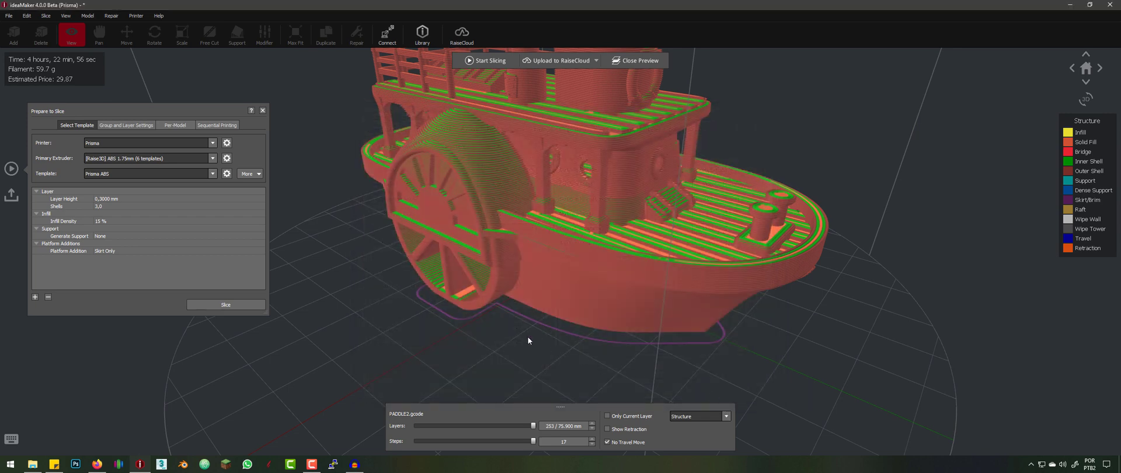
left_click(236, 305)
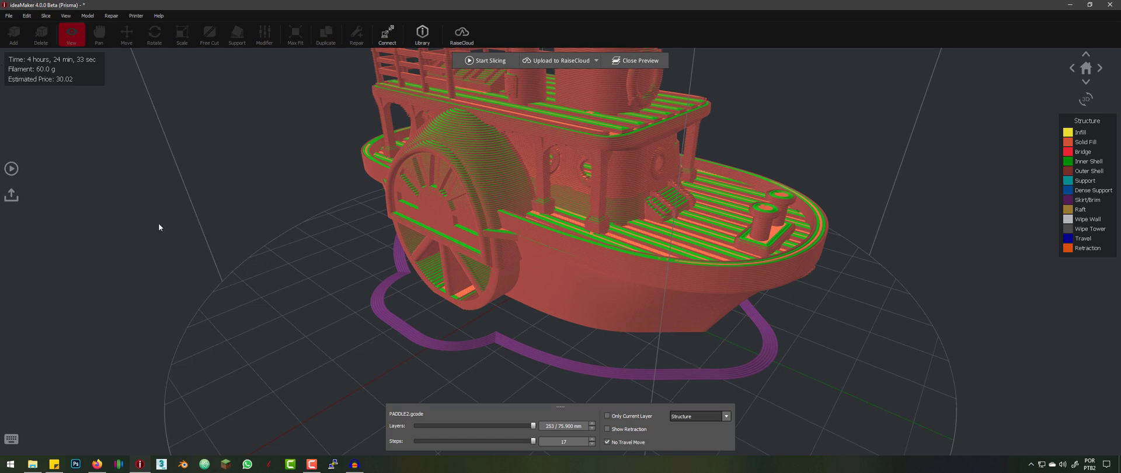
Set the template's skirt offset distance to 3 mm and the skirt loop lines to 1.
left_click(11, 168)
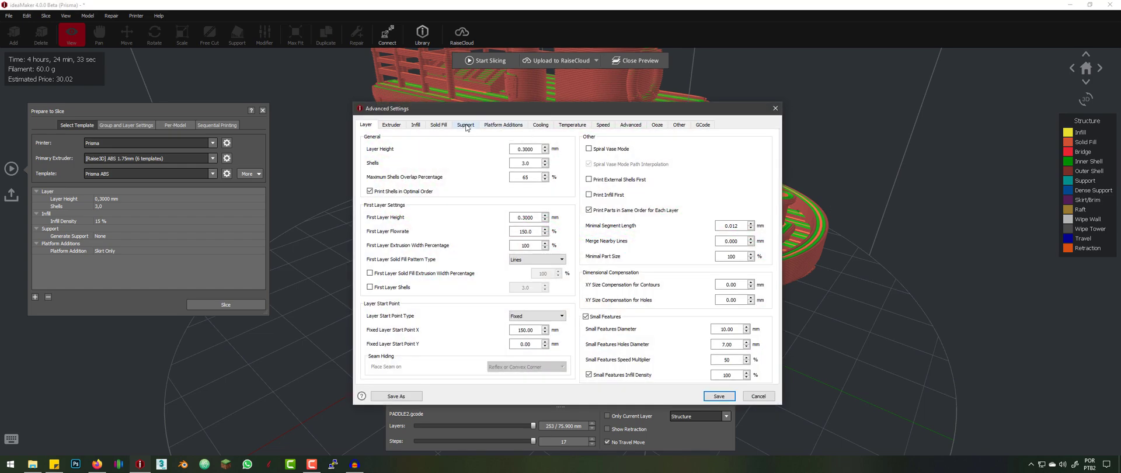
left_click(499, 126)
double_click(714, 227)
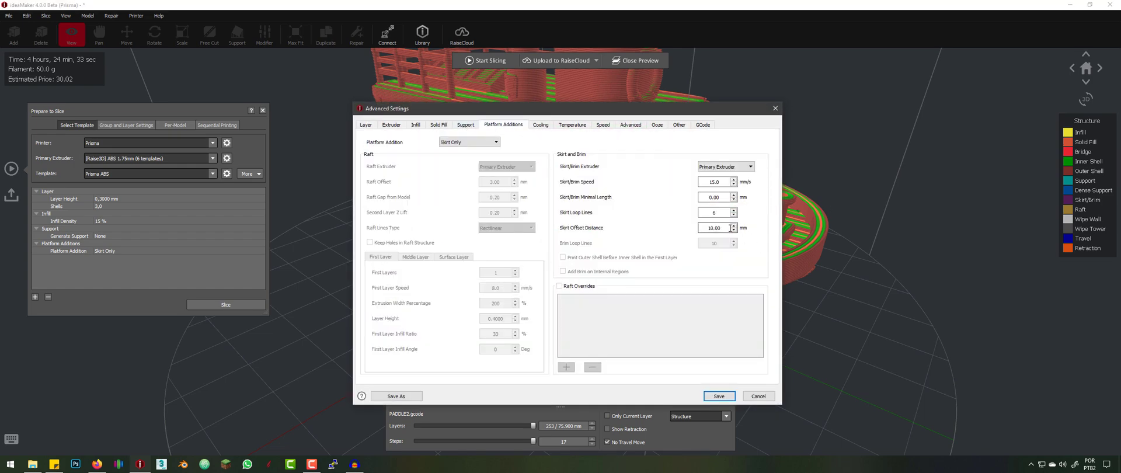
type("3")
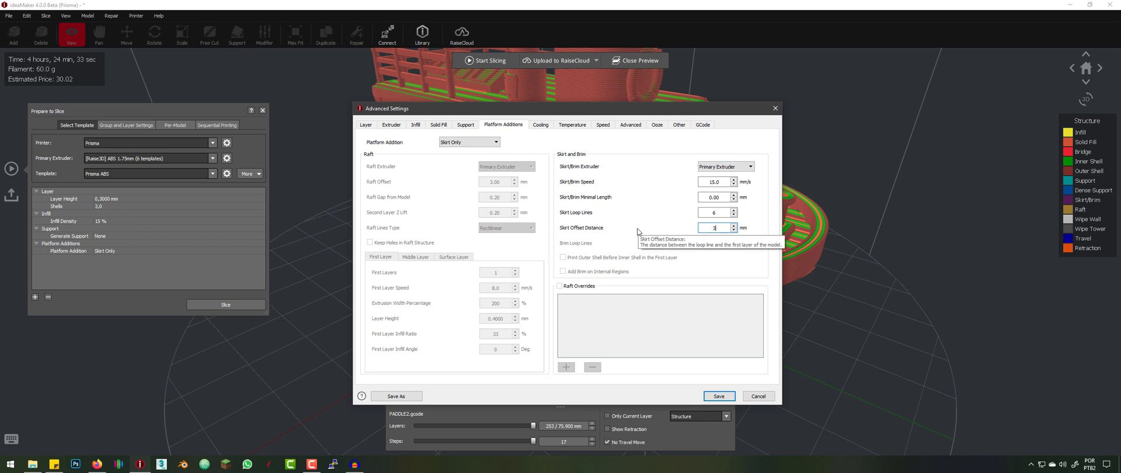
key("shift+Tab")
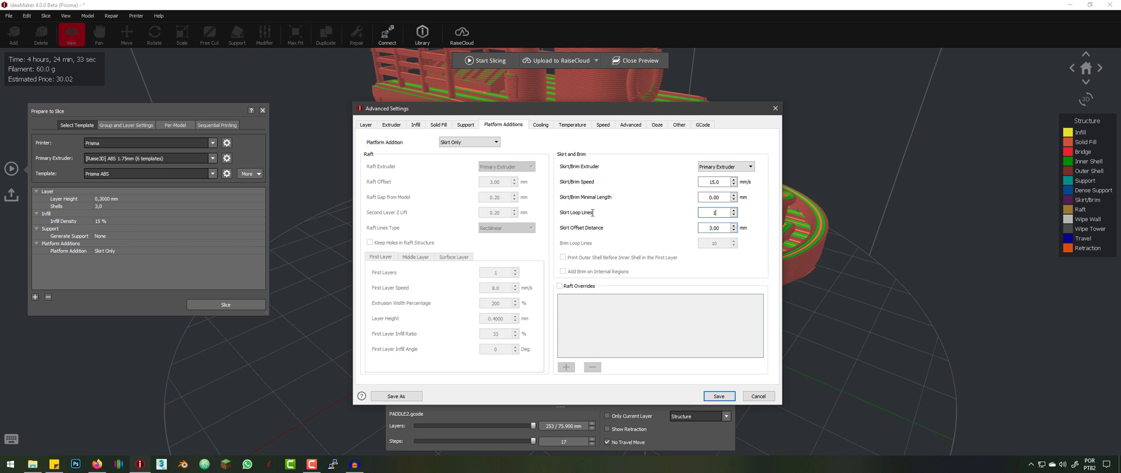
type("1")
Choose Brim Only as the platform addition and examine the minimal length and brim loop lines settings.
left_click(475, 143)
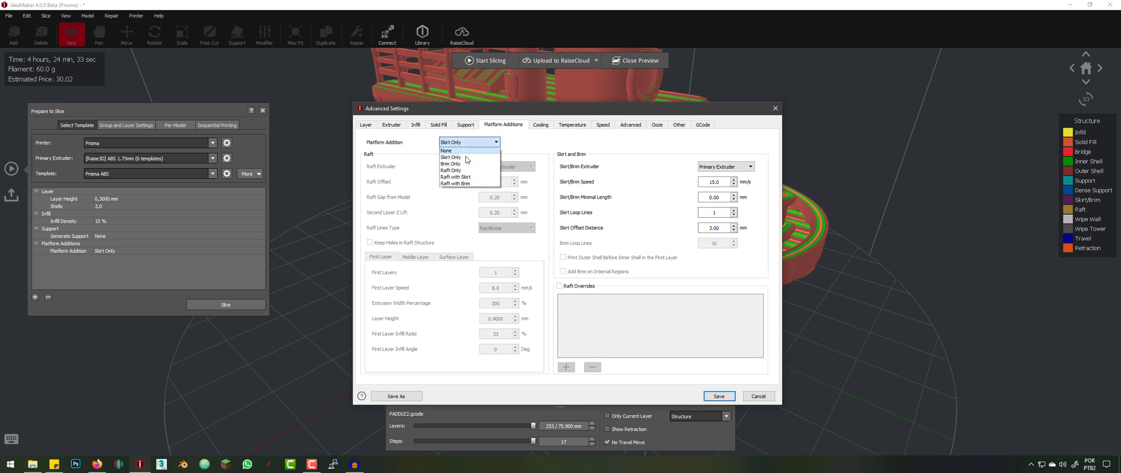
left_click(461, 163)
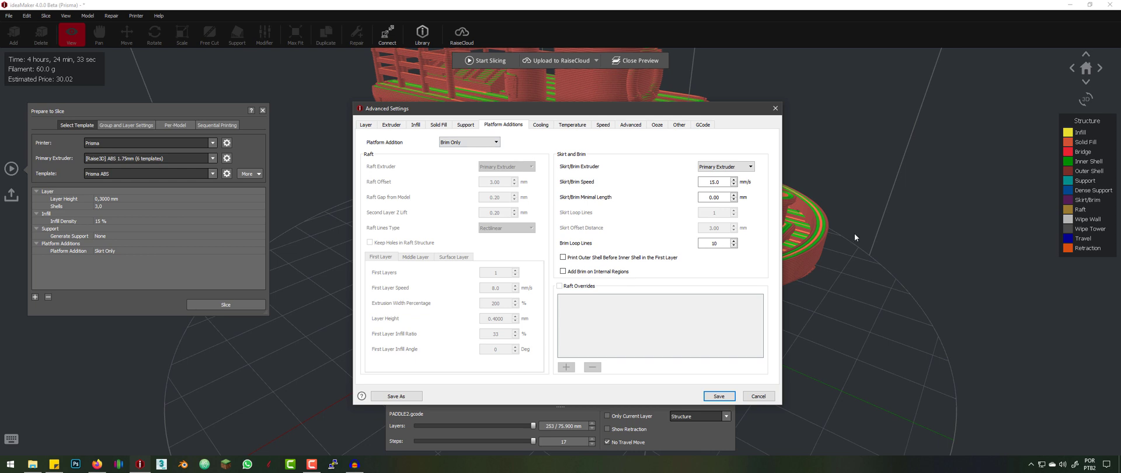
left_click(708, 199)
left_click(715, 246)
left_click_drag(636, 108, 861, 96)
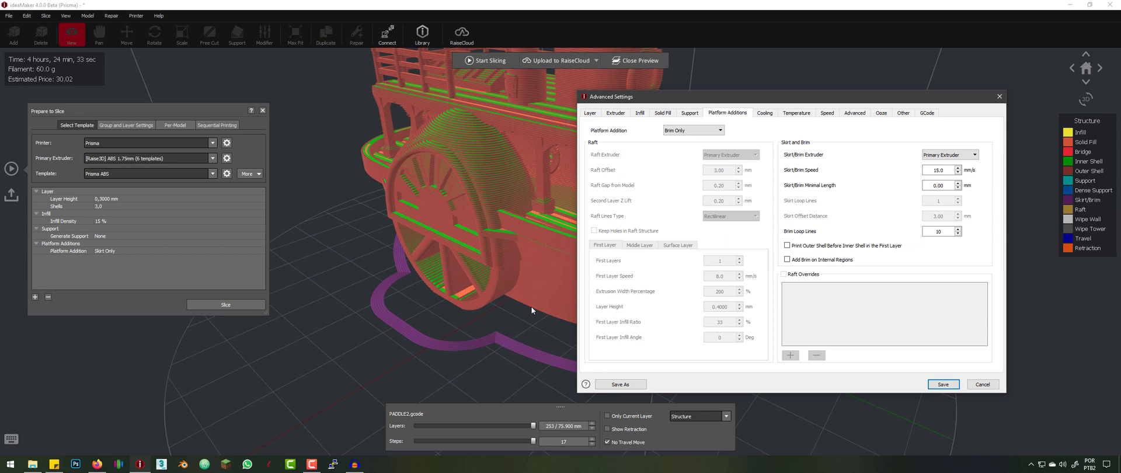
Save the Brim Only template settings, slice the boat and open the preview of the sliced result.
left_click(943, 384)
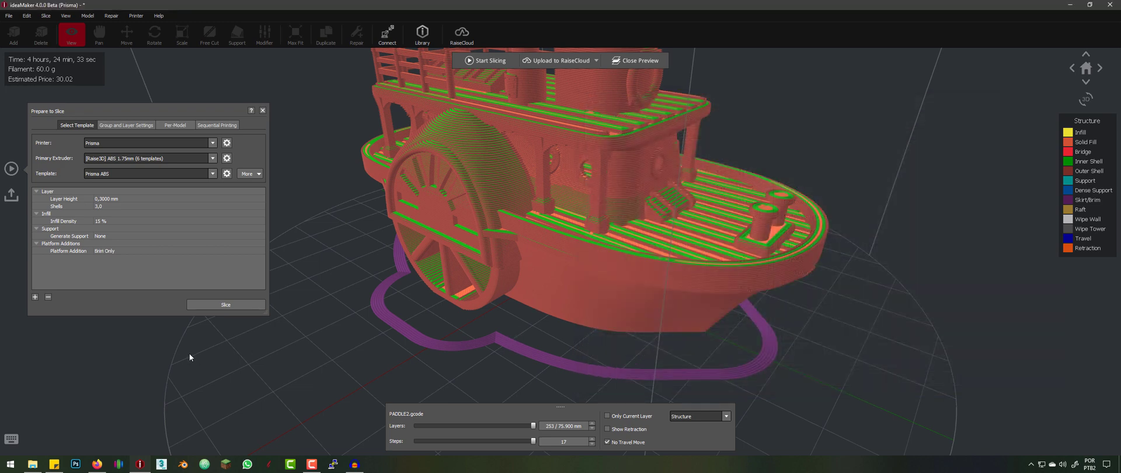
left_click(230, 305)
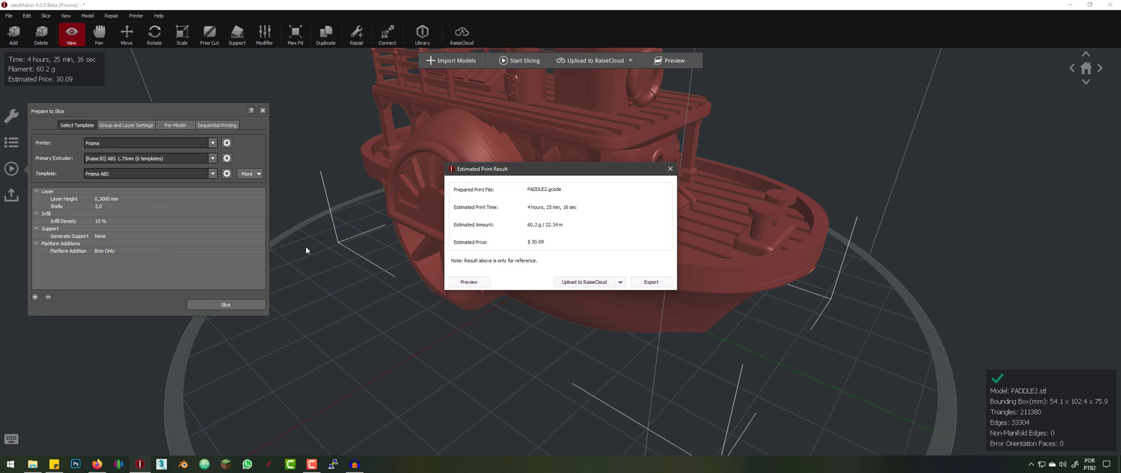
left_click(455, 282)
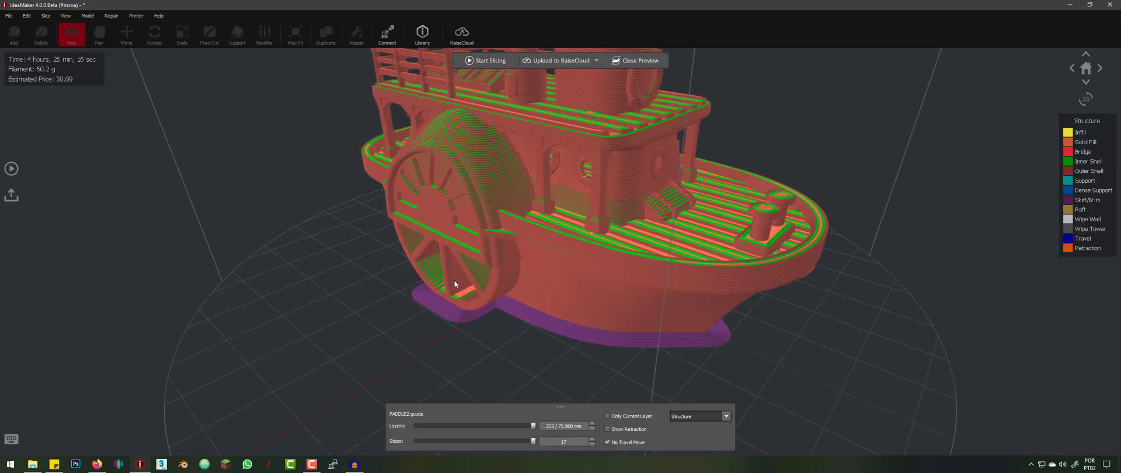
Examine the brim in the sliced preview from beneath the hull, from the side and around the bow.
left_click_drag(628, 348, 615, 105)
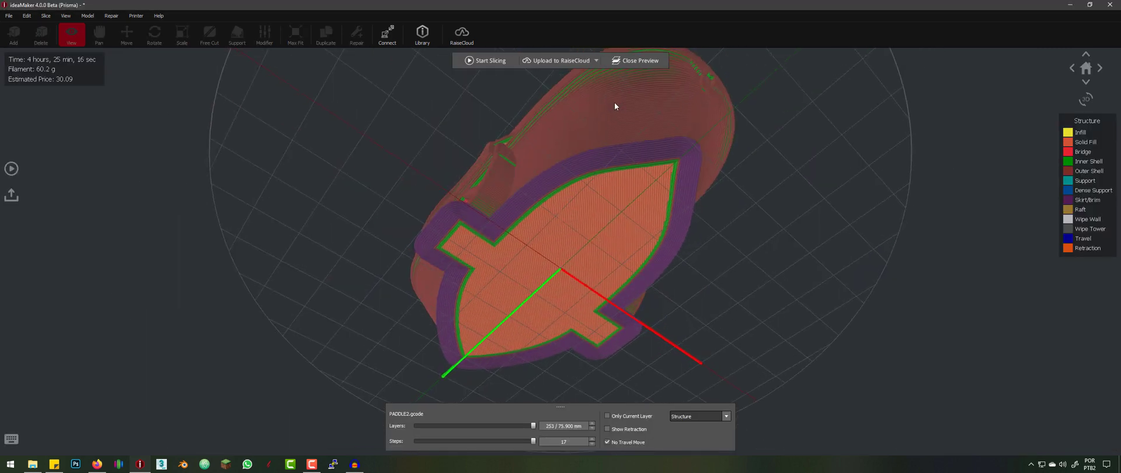
left_click_drag(673, 168, 676, 161)
left_click_drag(555, 126, 557, 307)
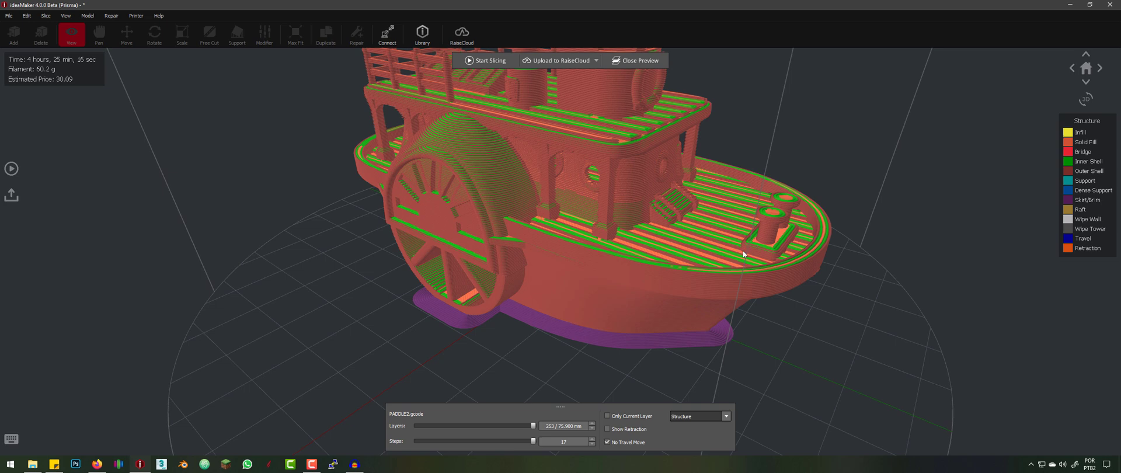
left_click_drag(591, 331, 684, 210)
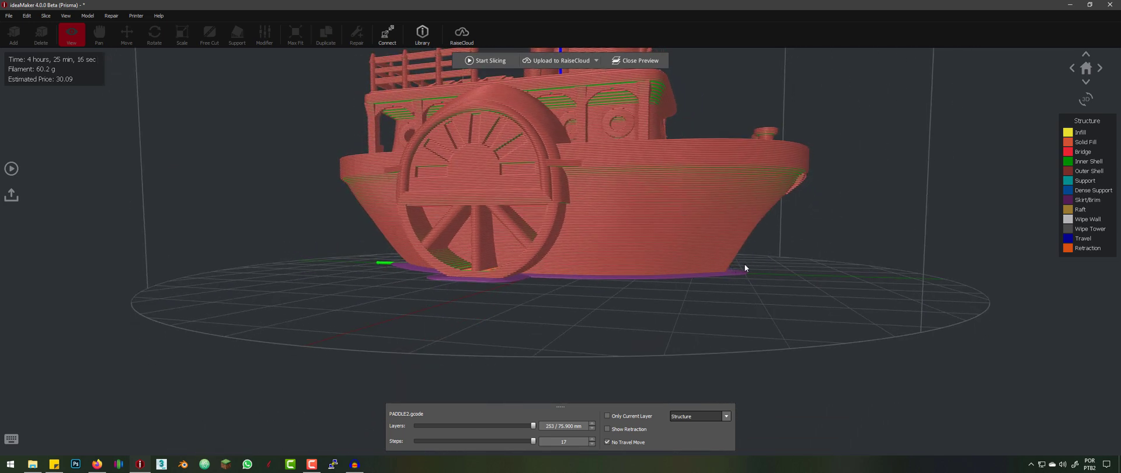
left_click_drag(744, 264, 684, 334)
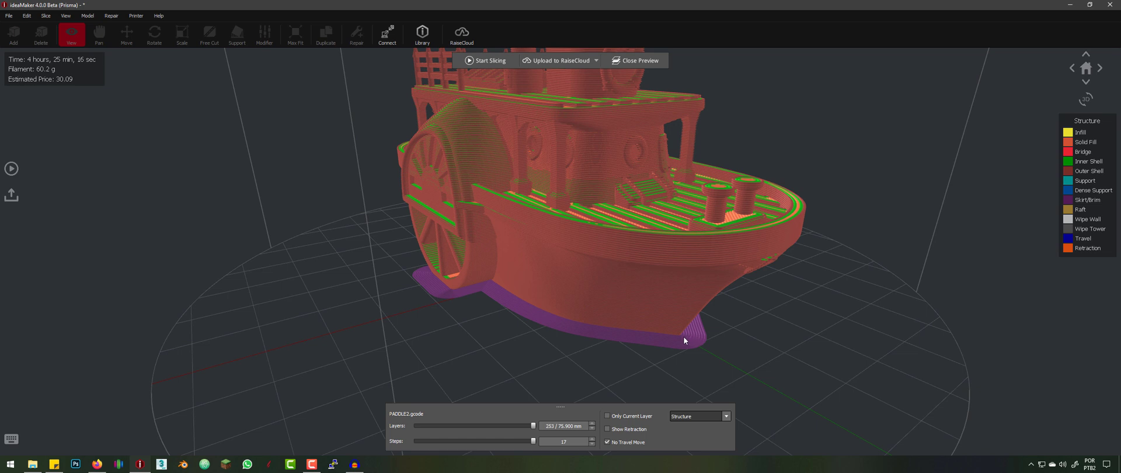
left_click_drag(699, 369, 727, 373)
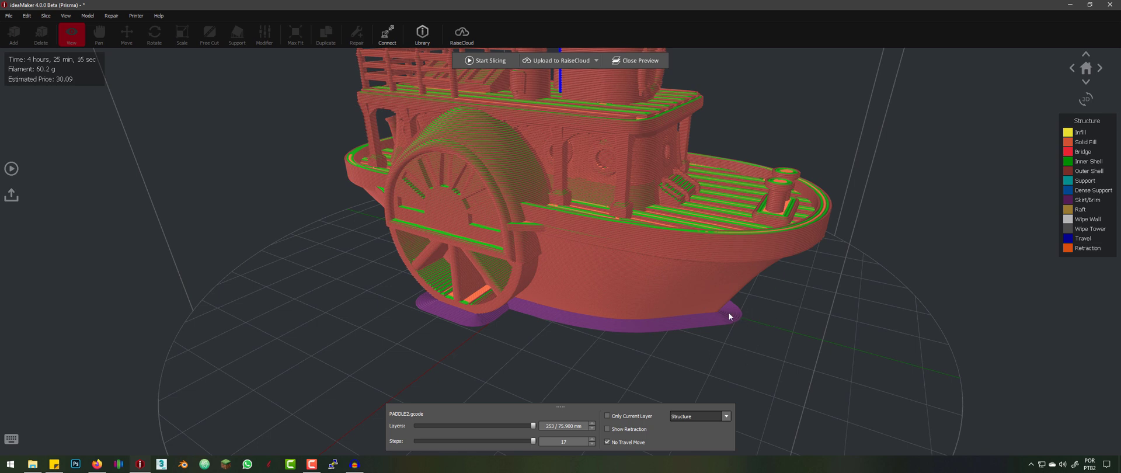
left_click(11, 168)
left_click(227, 174)
left_click(503, 124)
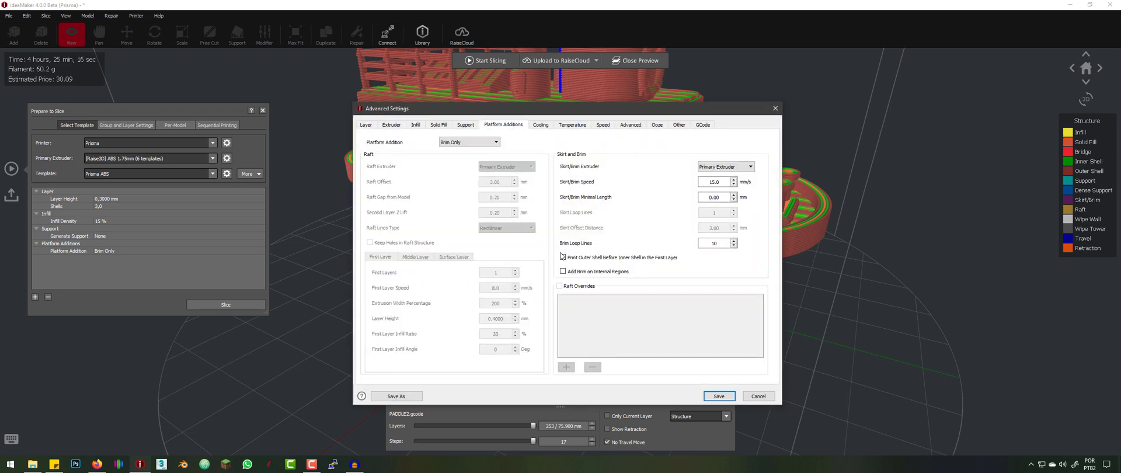
left_click(485, 143)
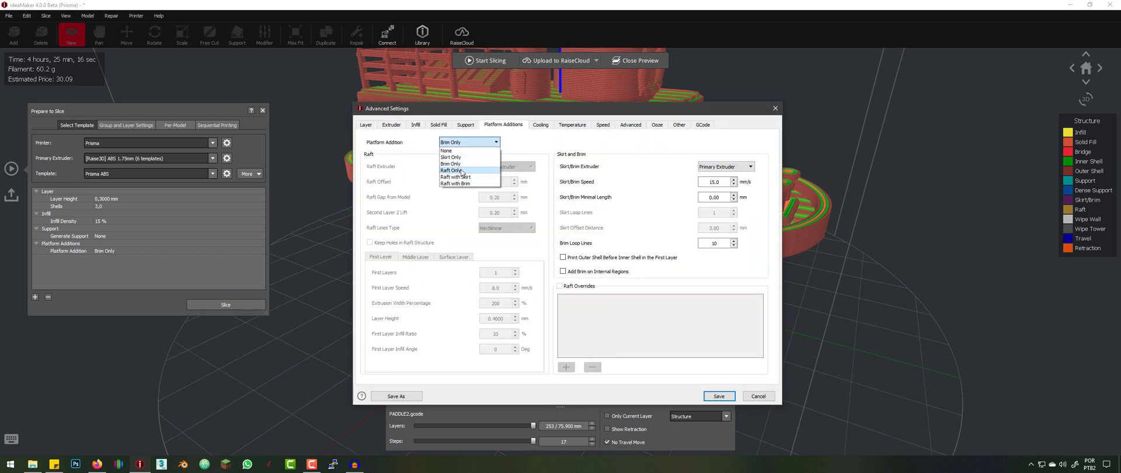
left_click(462, 170)
left_click(460, 142)
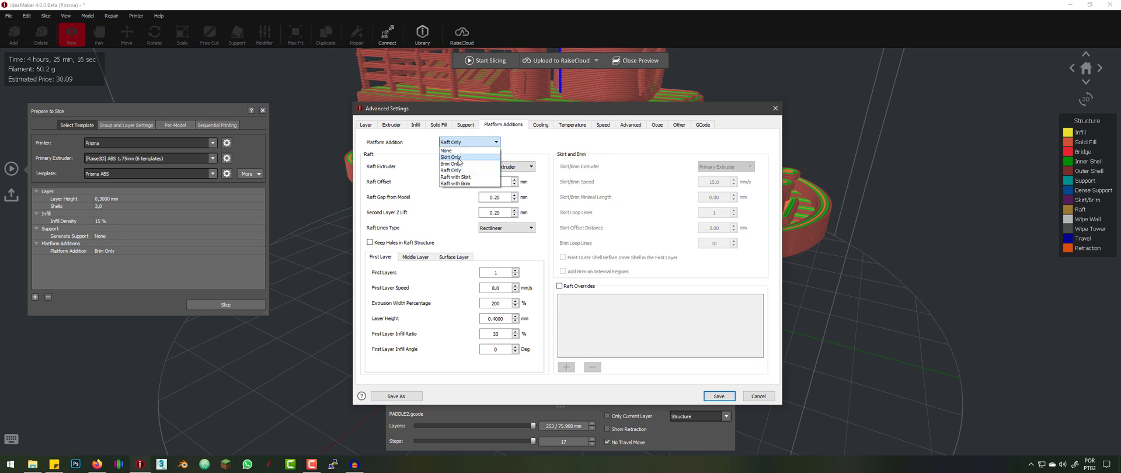
left_click(453, 171)
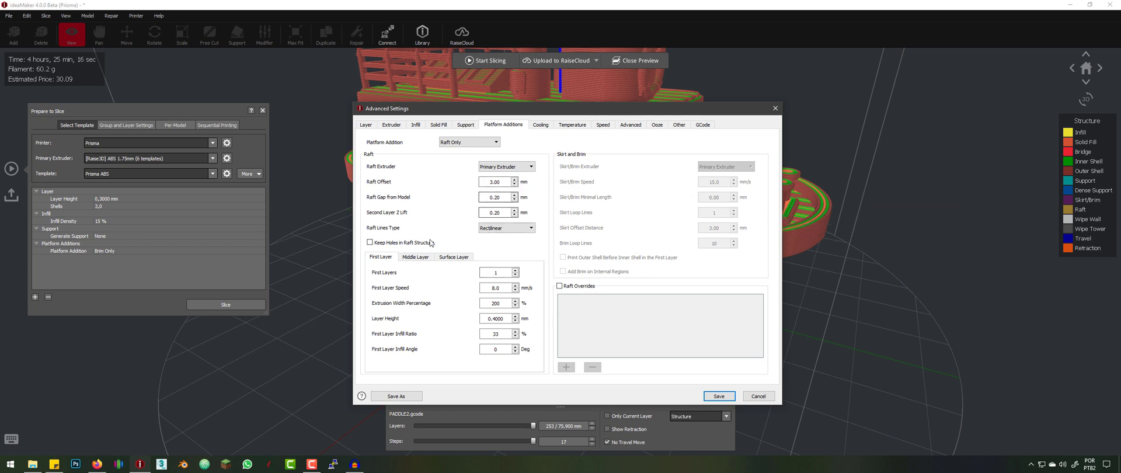
mouse_move(444, 349)
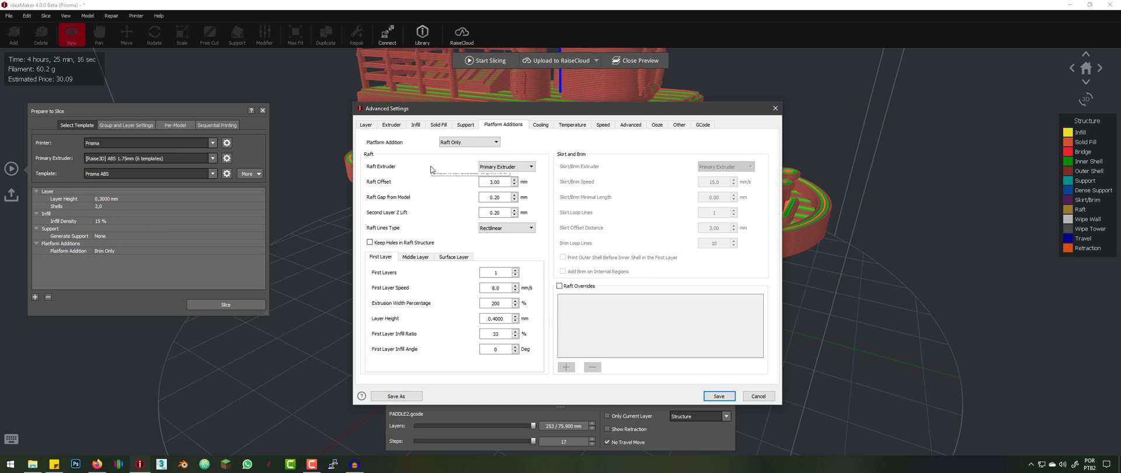
left_click(527, 168)
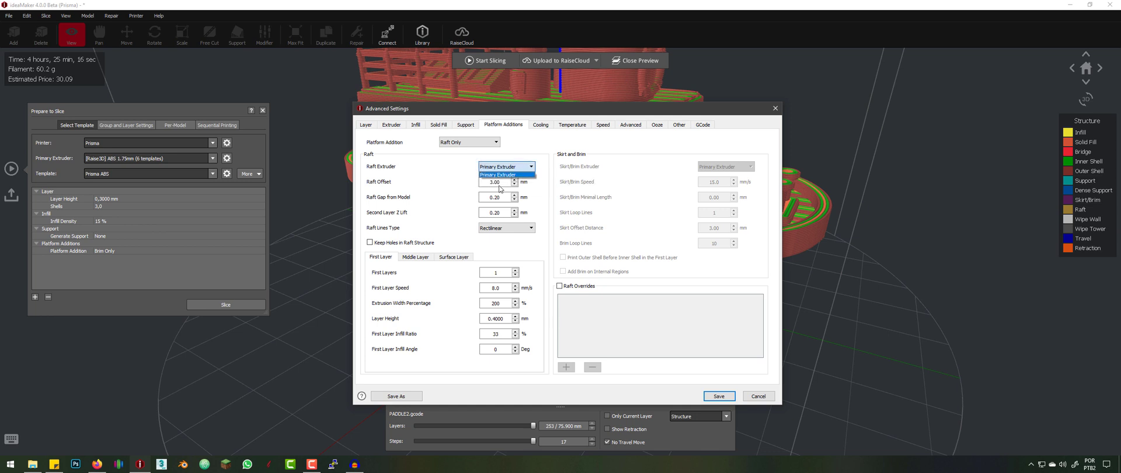
left_click(445, 182)
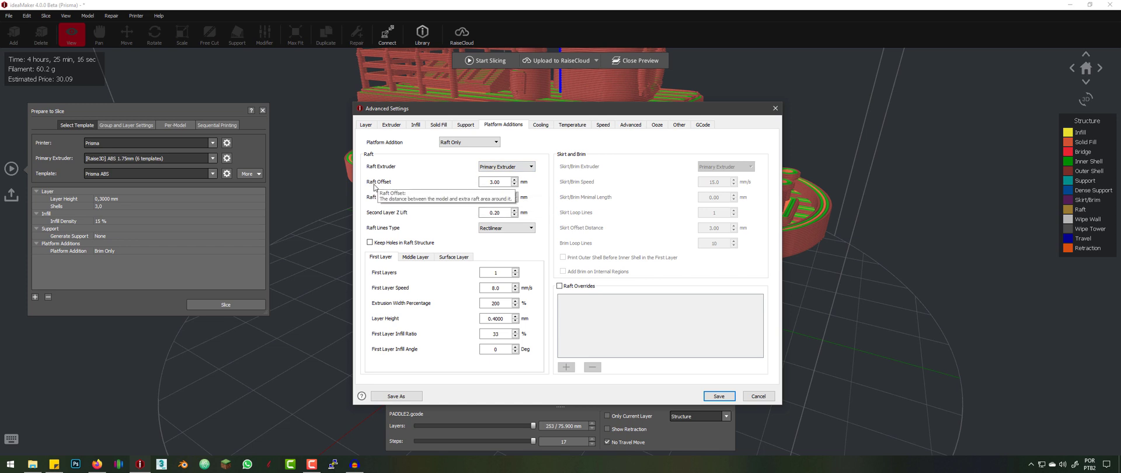
double_click(505, 180)
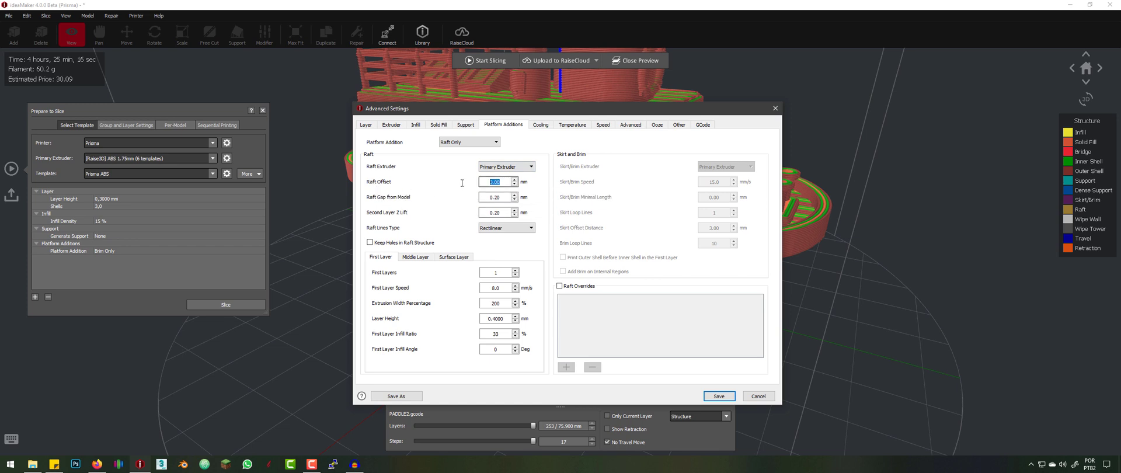
left_click_drag(492, 114, 777, 121)
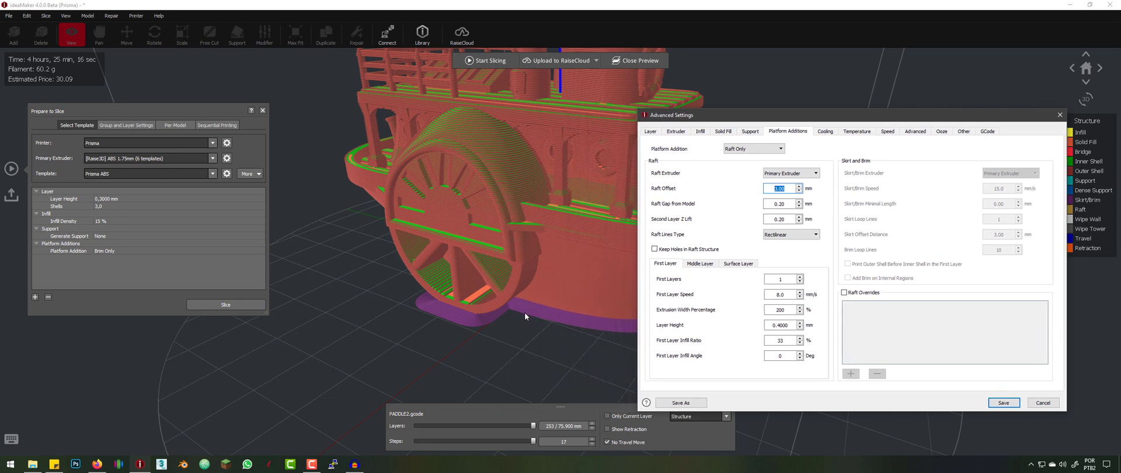
left_click_drag(765, 119, 543, 118)
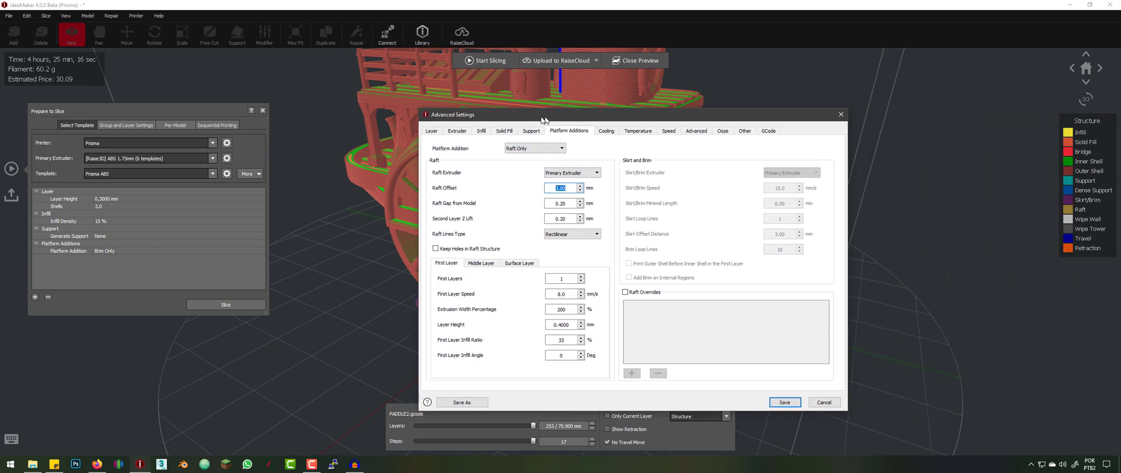
key("Escape")
Reopen the template's advanced settings and choose Raft Only as the platform addition.
left_click(227, 174)
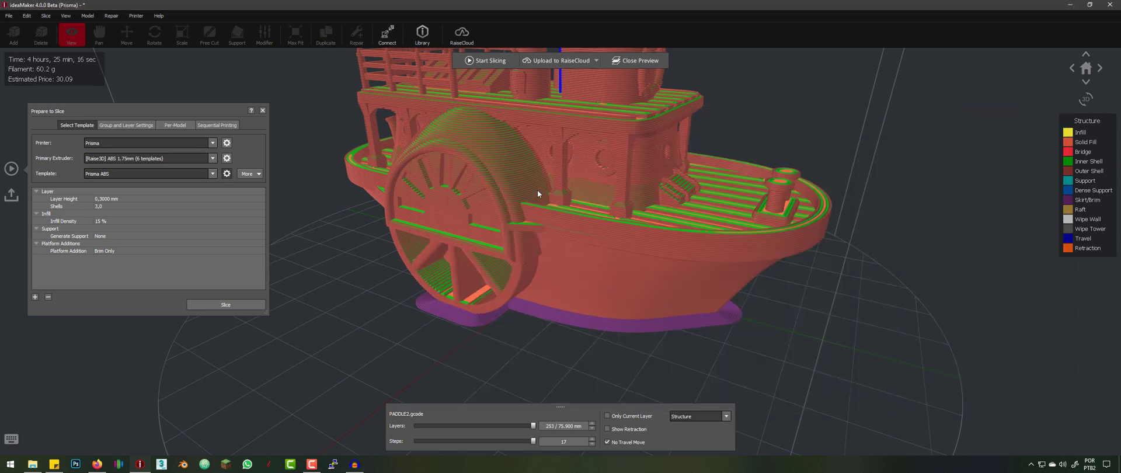
left_click(465, 142)
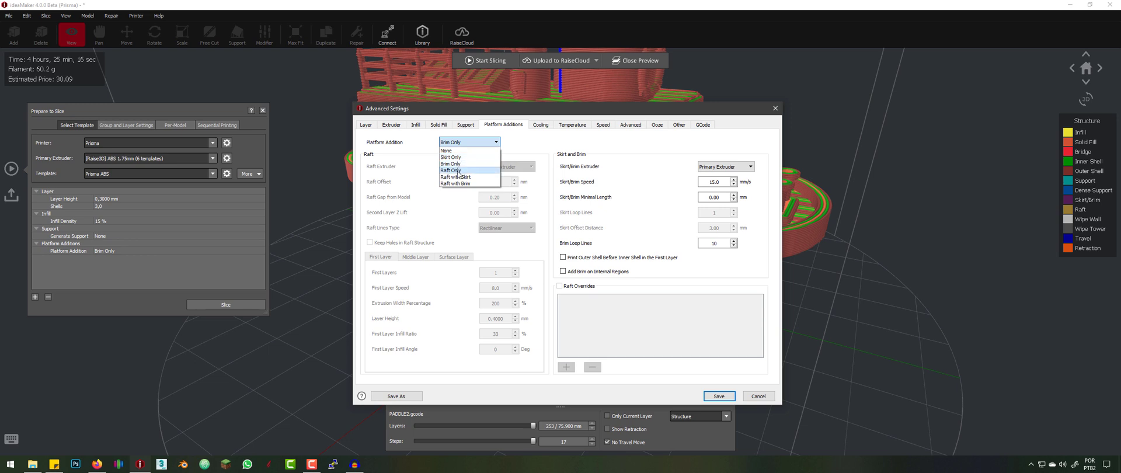
left_click(458, 171)
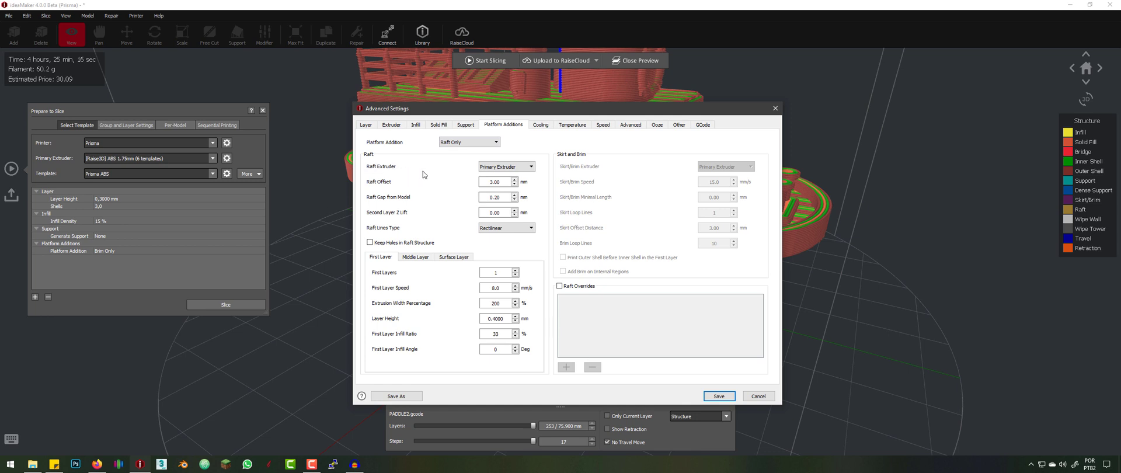
Examine the raft settings: extruder choices, raft offset, gap from model, second layer Z lift and raft lines type.
left_click(497, 167)
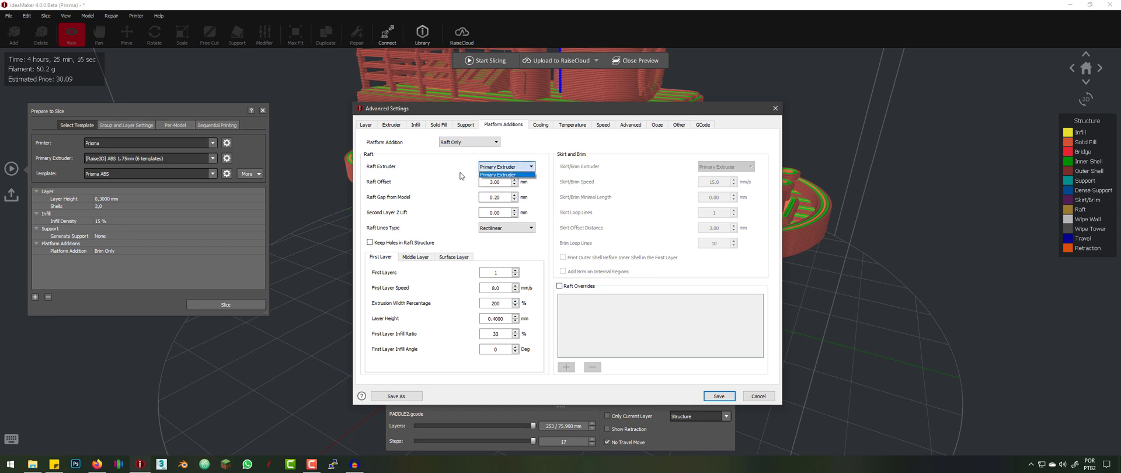
left_click(495, 167)
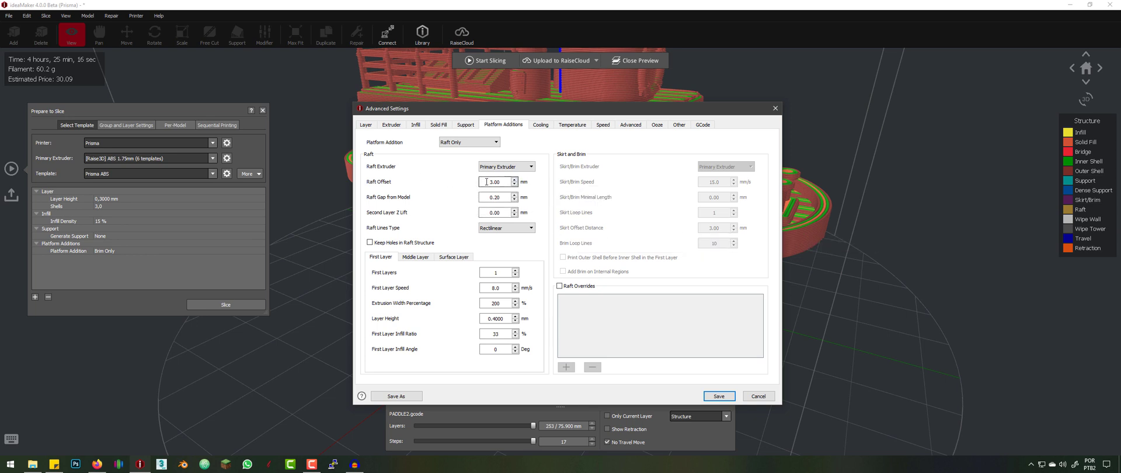
double_click(520, 181)
key("Tab")
key("Tab")
left_click_drag(441, 214, 466, 216)
left_click(497, 230)
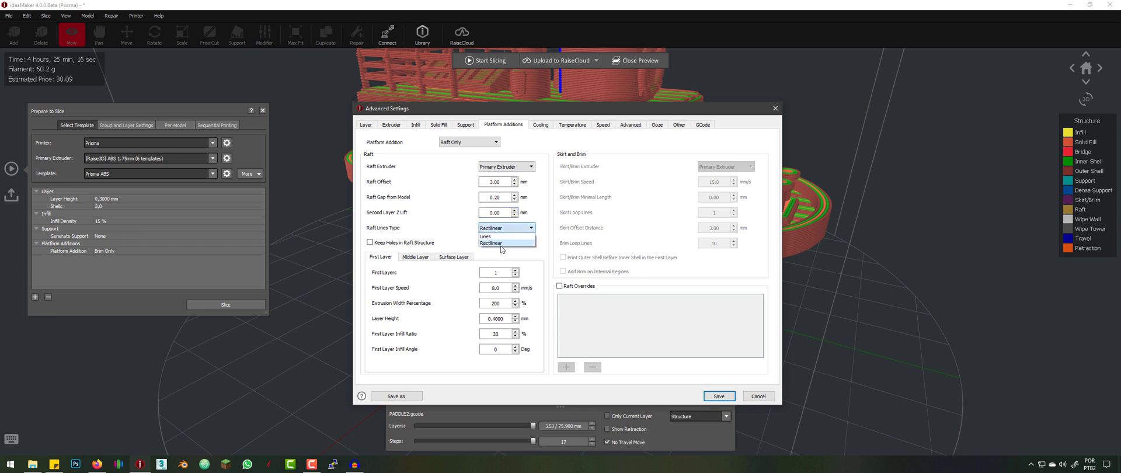
left_click(546, 233)
Save the Raft Only template settings, reslice the boat and preview the raft beneath the hull.
left_click(720, 397)
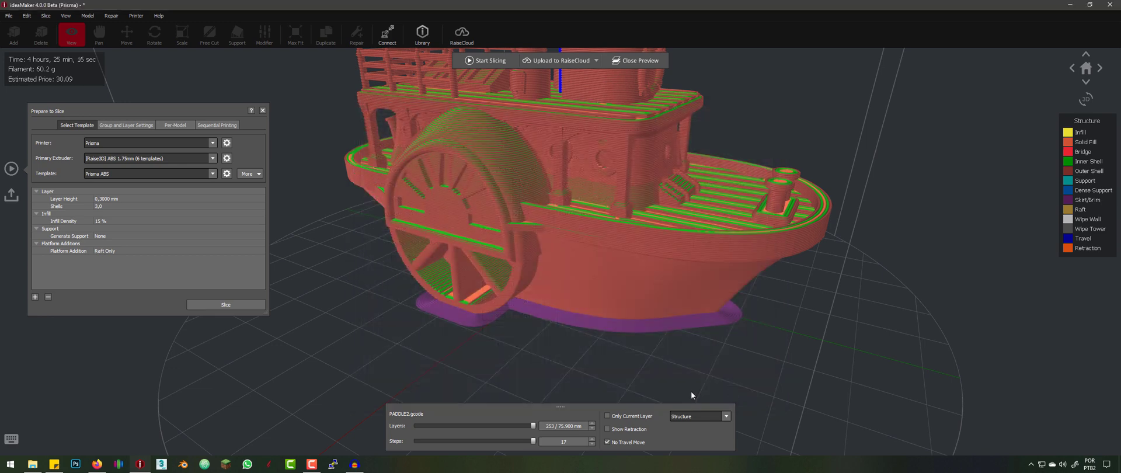
left_click(226, 304)
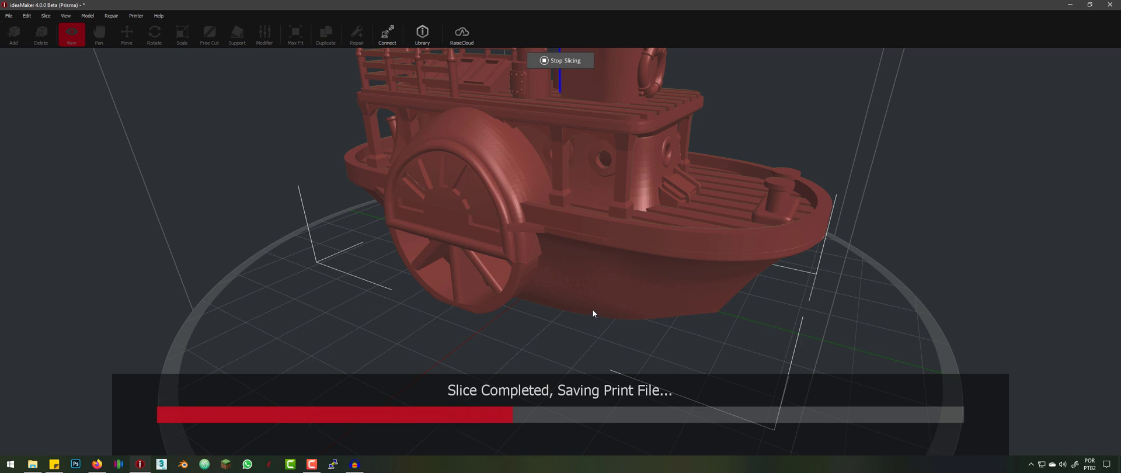
left_click(801, 352)
left_click_drag(607, 201, 569, 283)
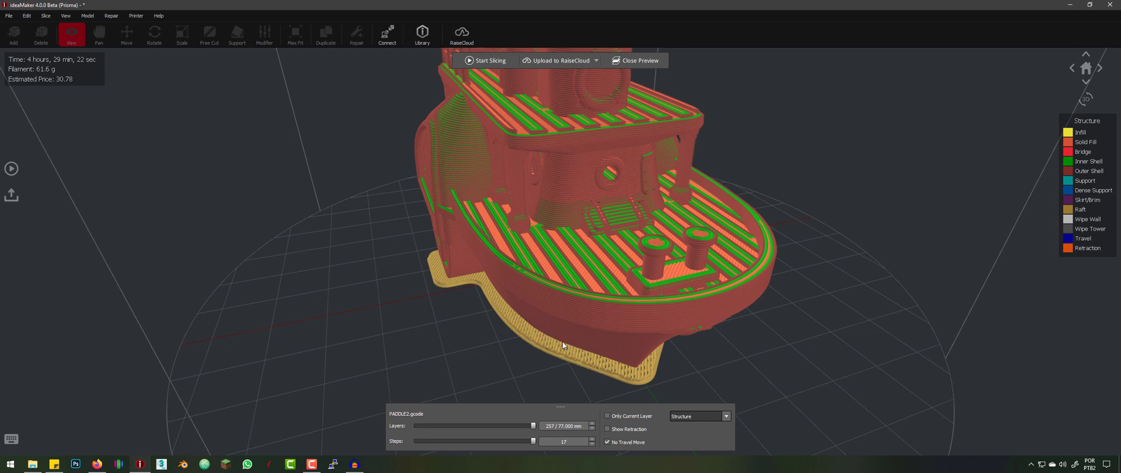
left_click_drag(587, 365, 869, 277)
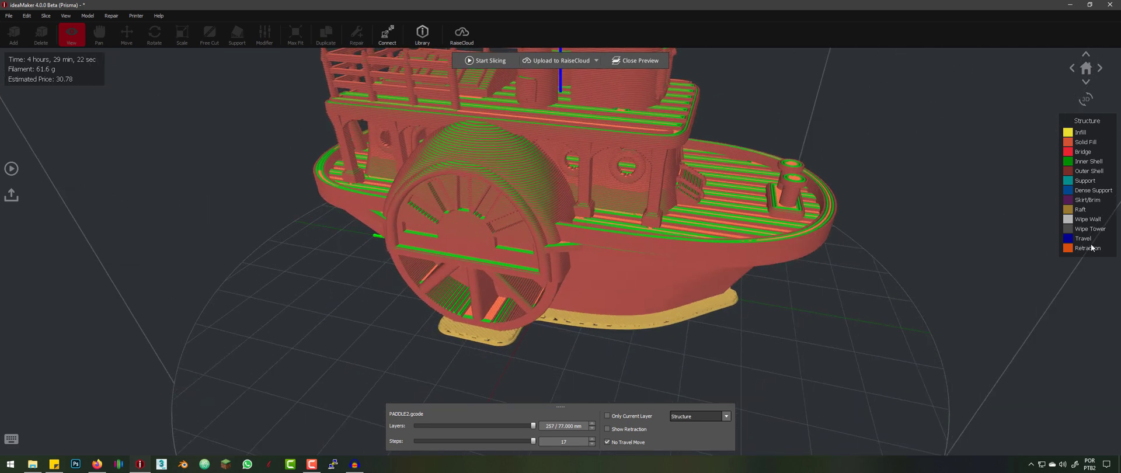
Examine the raft in the sliced preview from beneath the hull and around the paddle wheel side.
left_click_drag(1093, 213, 1065, 216)
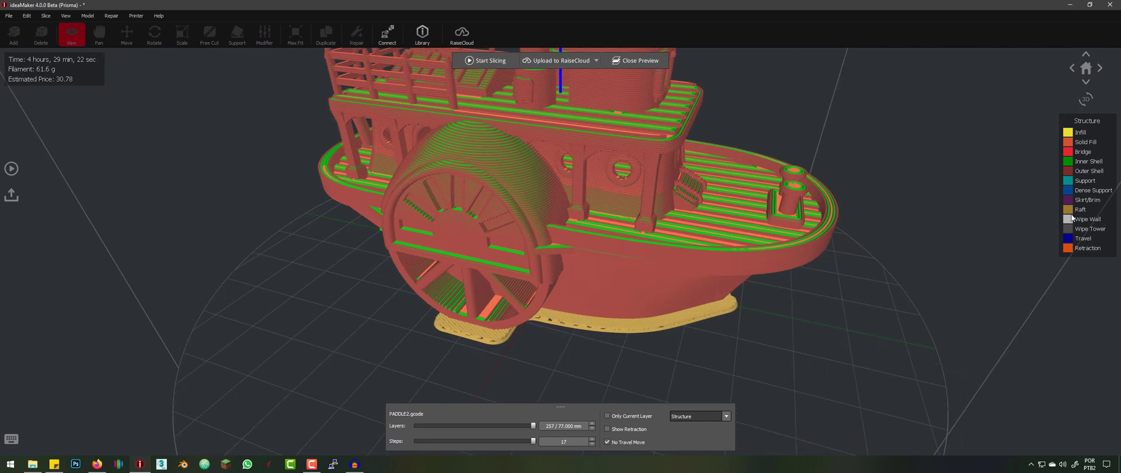
left_click_drag(541, 329, 635, 145)
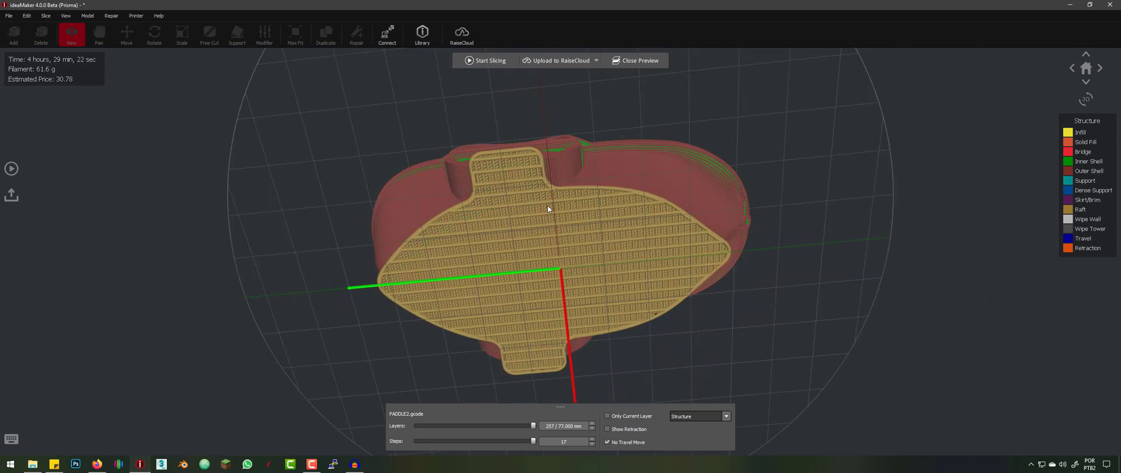
left_click_drag(730, 158, 628, 344)
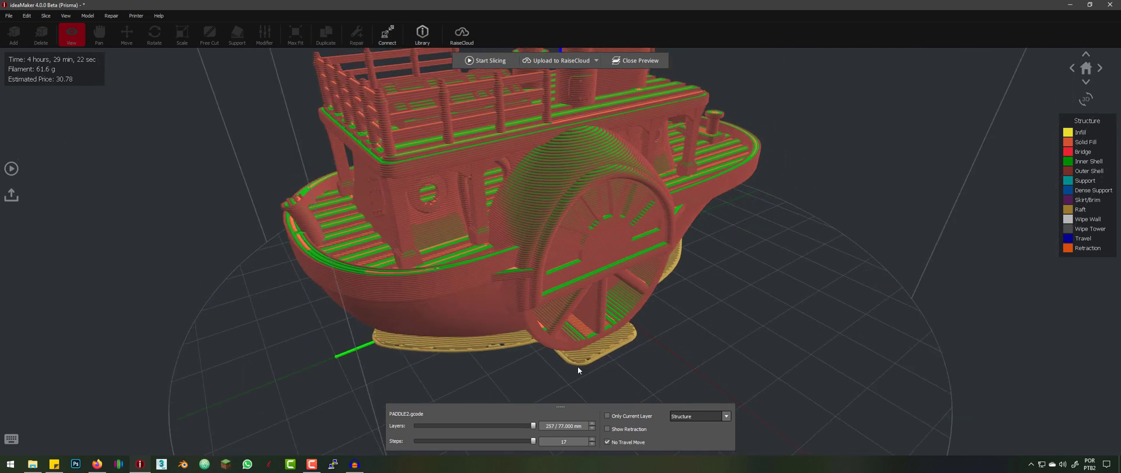
scroll(590, 355, "up", 2)
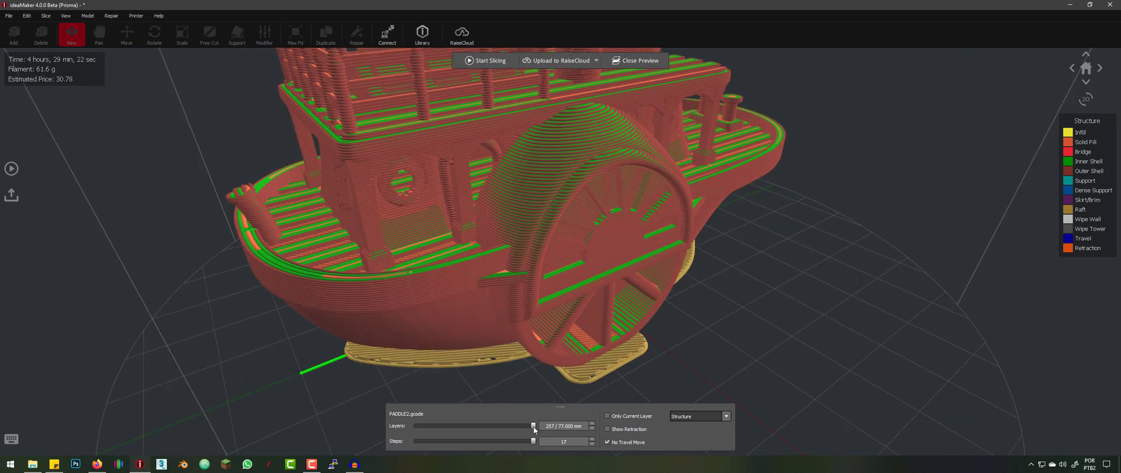
Lower the preview to layer 1 and step up through the raft layers to layer 5, inspecting the hull's base outline on the raft.
left_click_drag(533, 425, 418, 429)
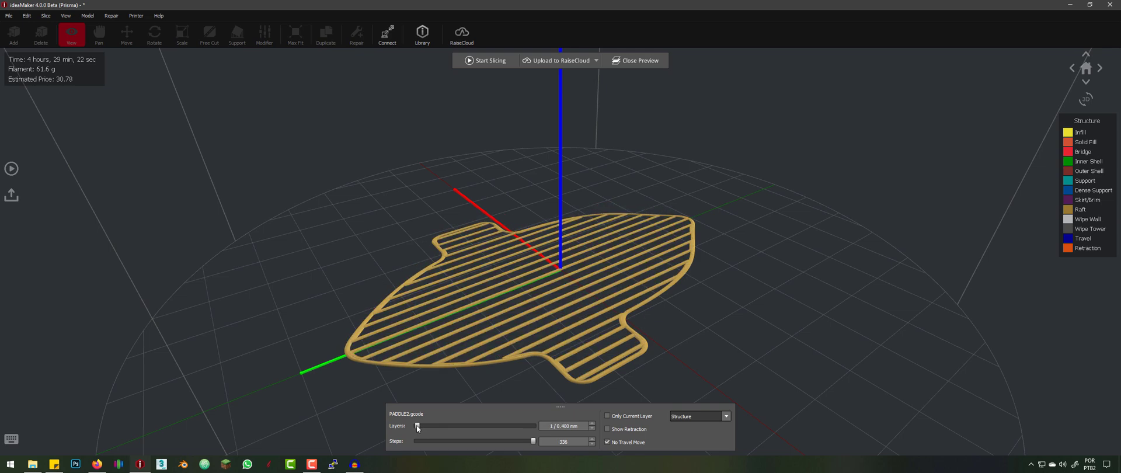
left_click_drag(814, 289, 571, 288)
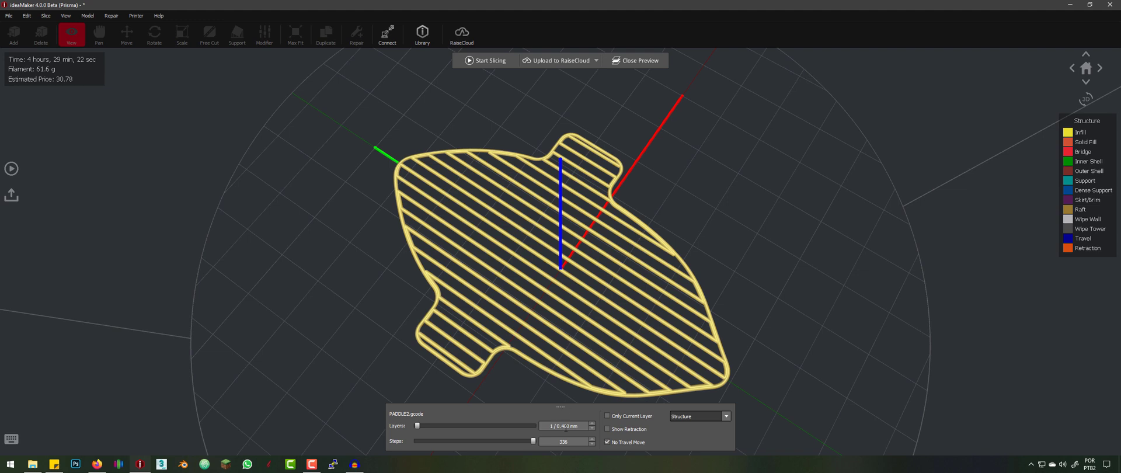
scroll(565, 428, "up", 3)
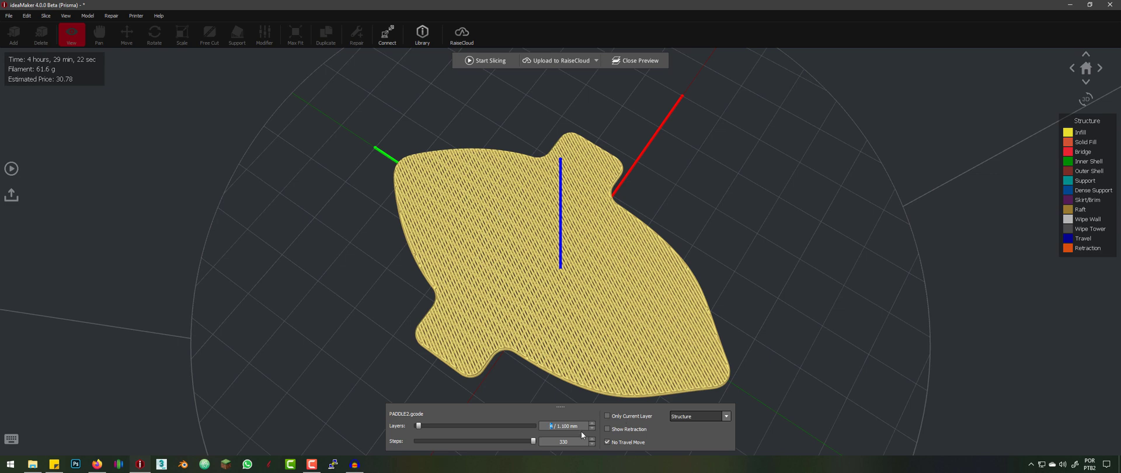
scroll(580, 427, "up", 1)
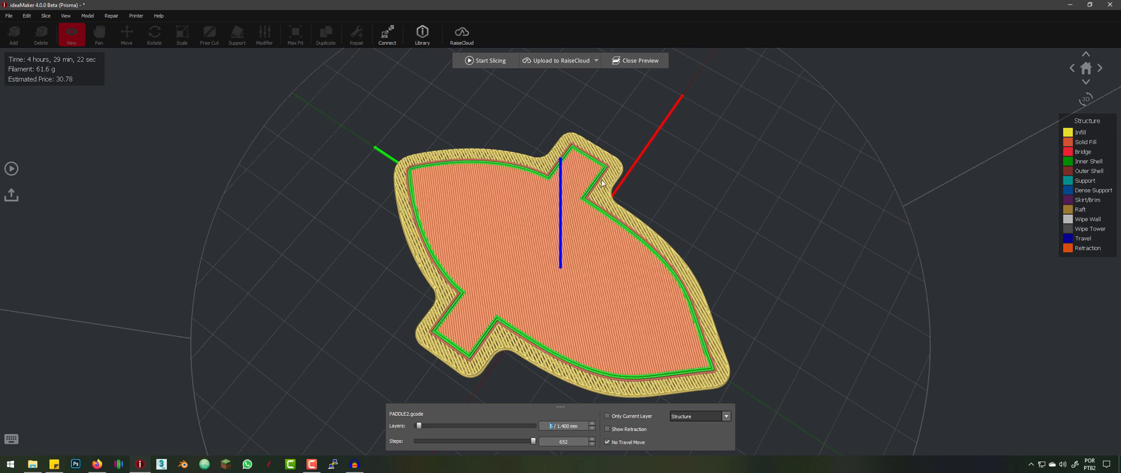
scroll(604, 184, "up", 3)
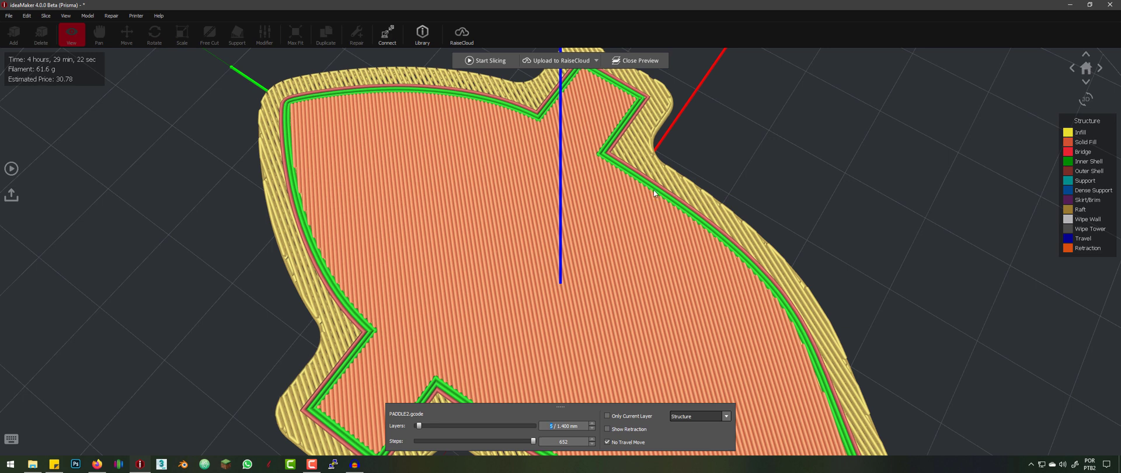
scroll(653, 191, "down", 5)
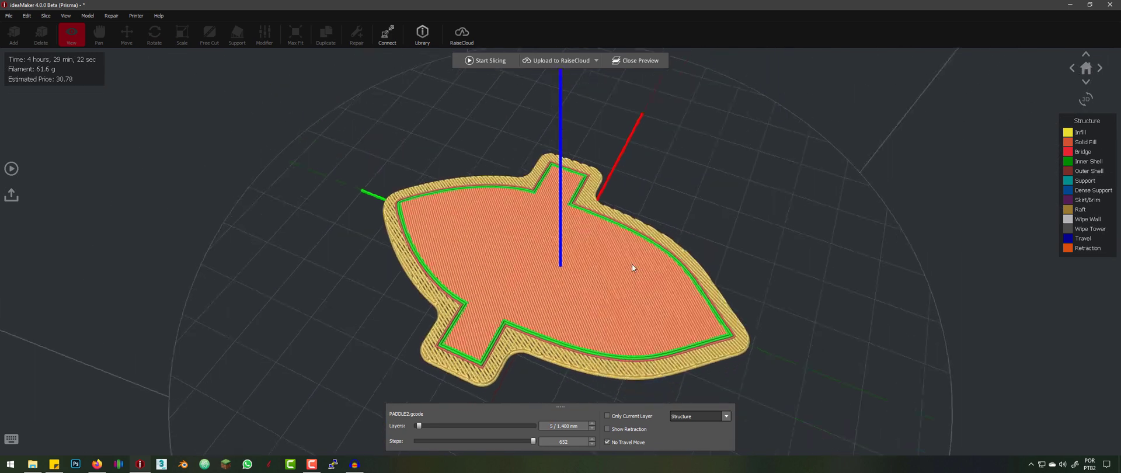
left_click_drag(634, 268, 608, 356)
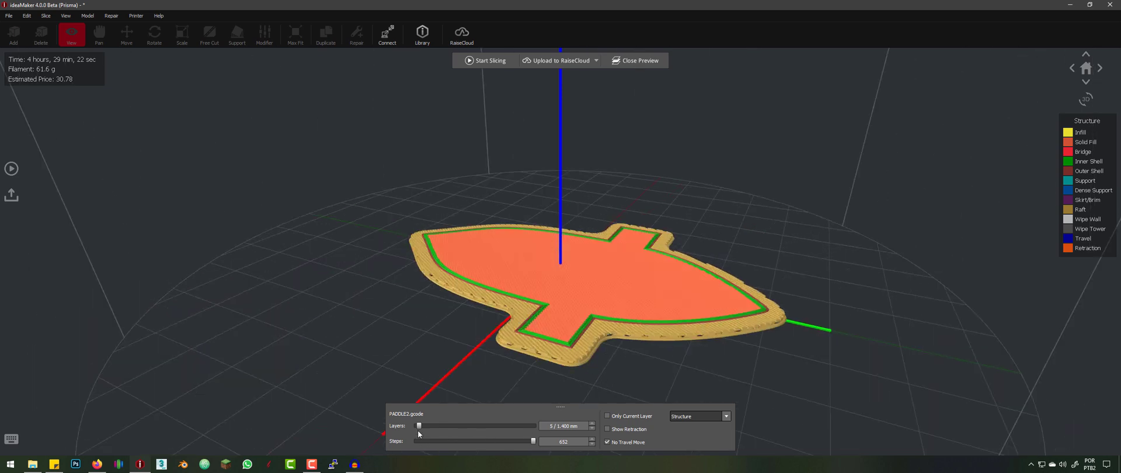
Restore all layers in the preview and examine the contact between raft and hull up close and around the bow.
left_click_drag(418, 426, 540, 428)
left_click_drag(619, 357, 735, 276)
scroll(443, 259, "up", 6)
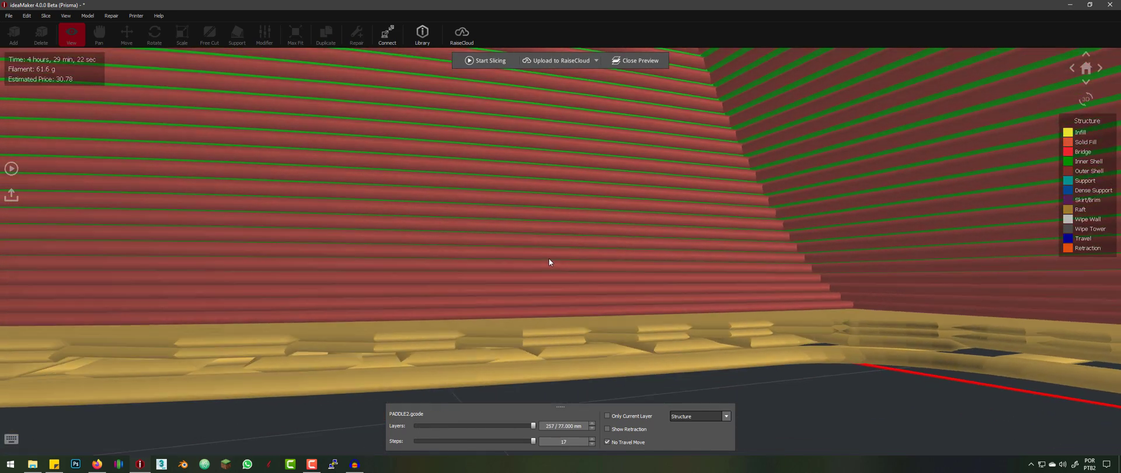
left_click_drag(549, 261, 579, 252)
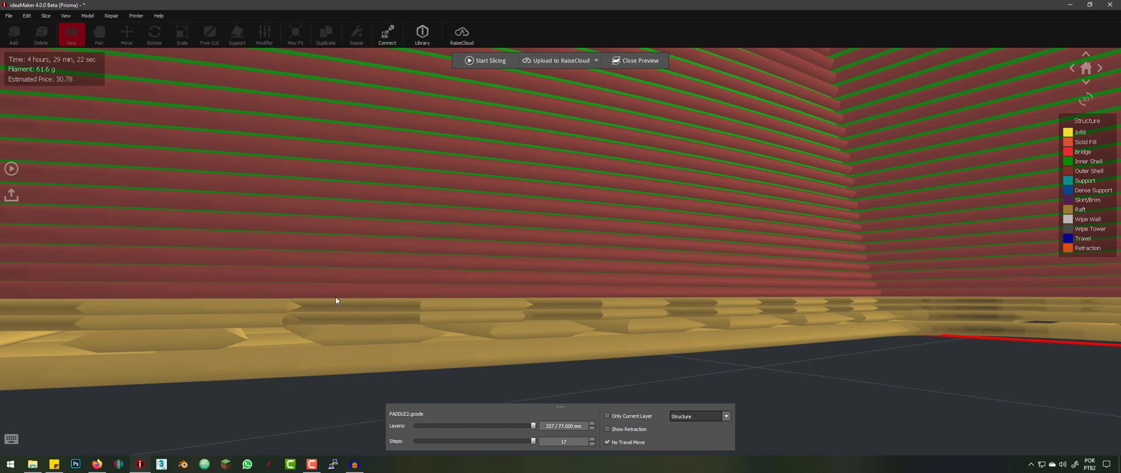
scroll(335, 297, "down", 6)
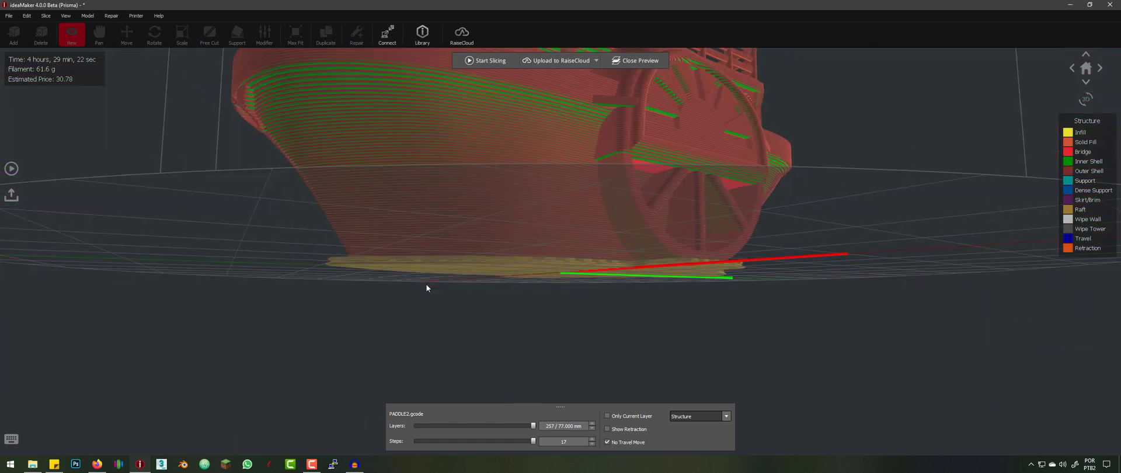
left_click_drag(578, 269, 462, 338)
left_click_drag(553, 327, 565, 309)
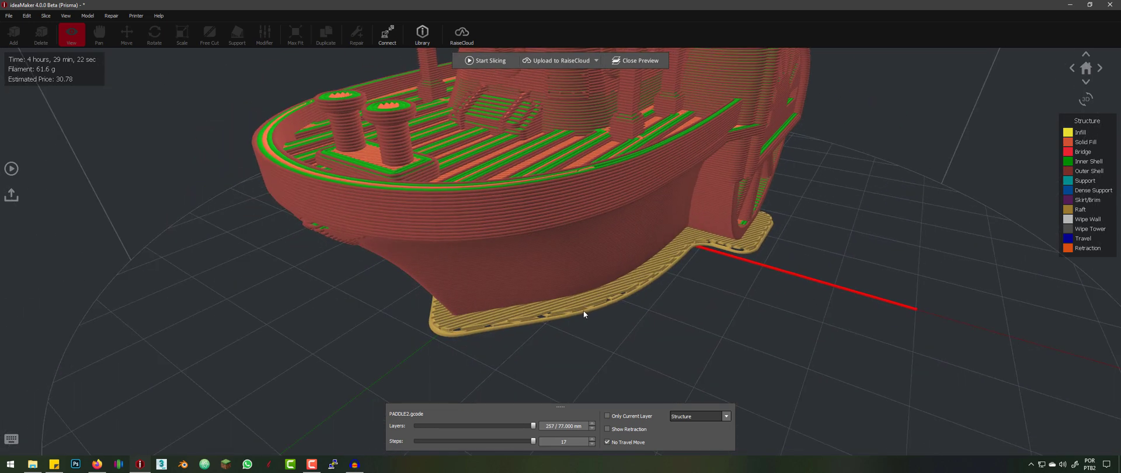
Reopen the template's advanced settings at the platform additions and move the dialog aside to uncover the boat.
left_click(11, 168)
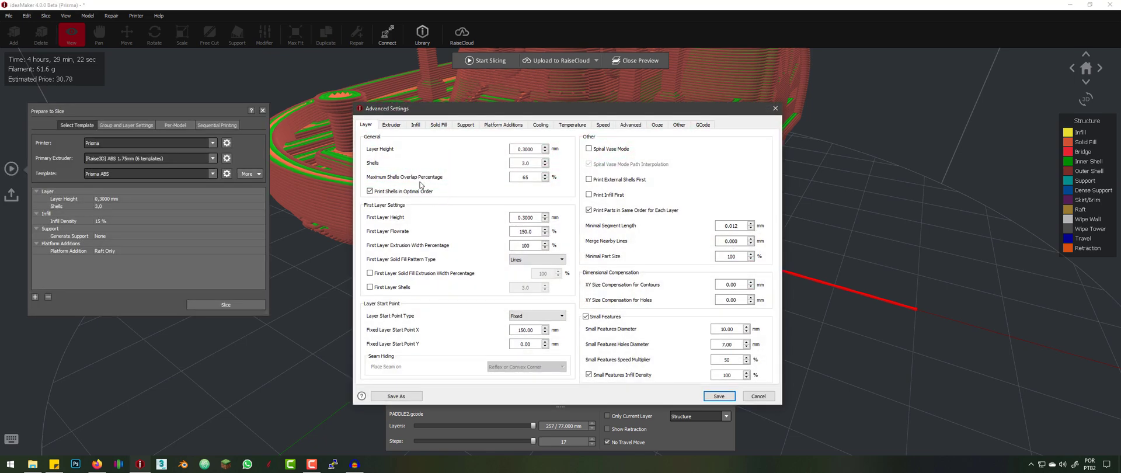
left_click(487, 124)
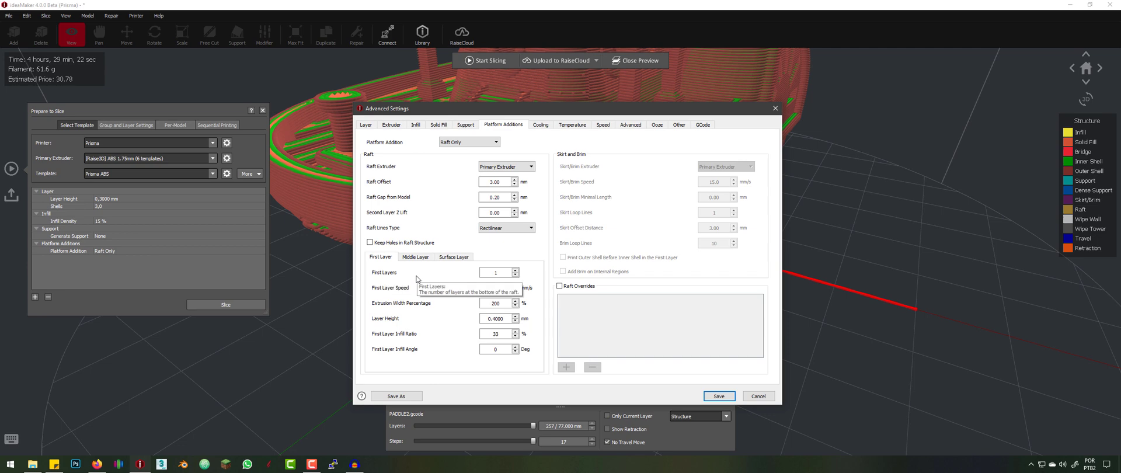
left_click_drag(517, 113, 715, 121)
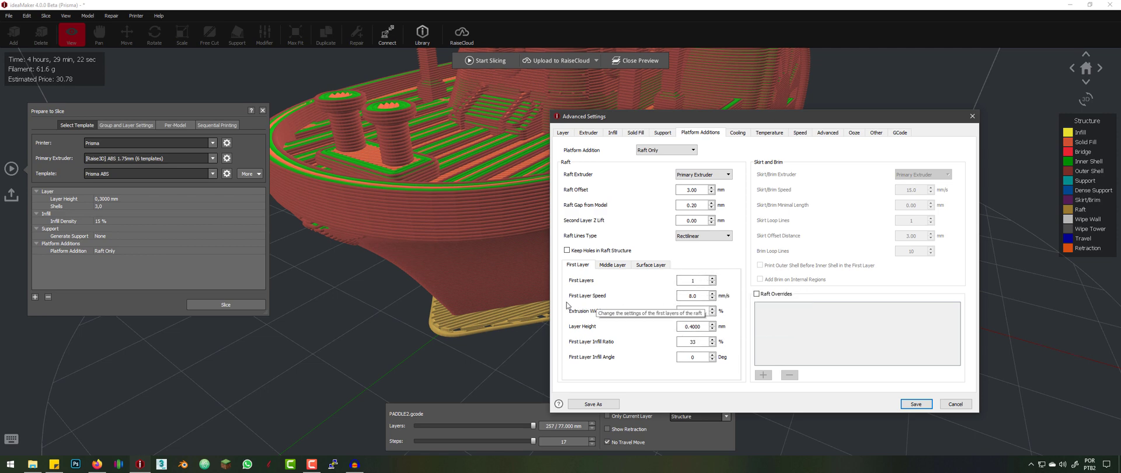
Examine the raft's first layer settings: speed, extrusion width percentage, layer height, infill ratio and infill angle.
left_click_drag(698, 296, 658, 298)
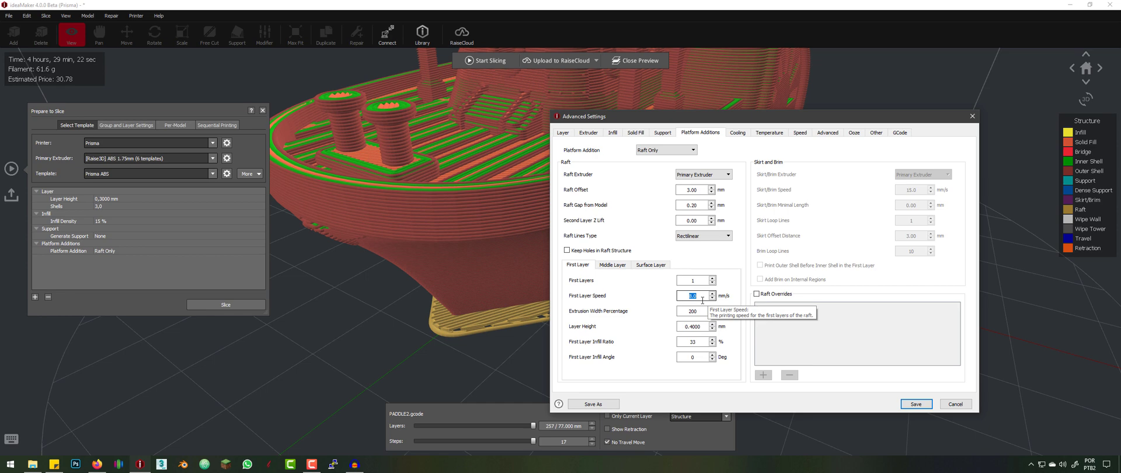
type("8.0")
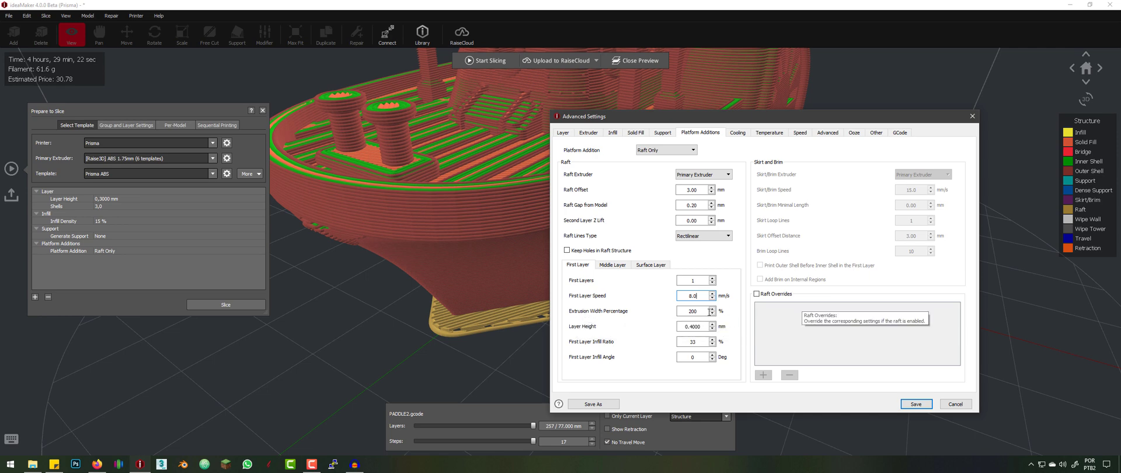
key("Tab")
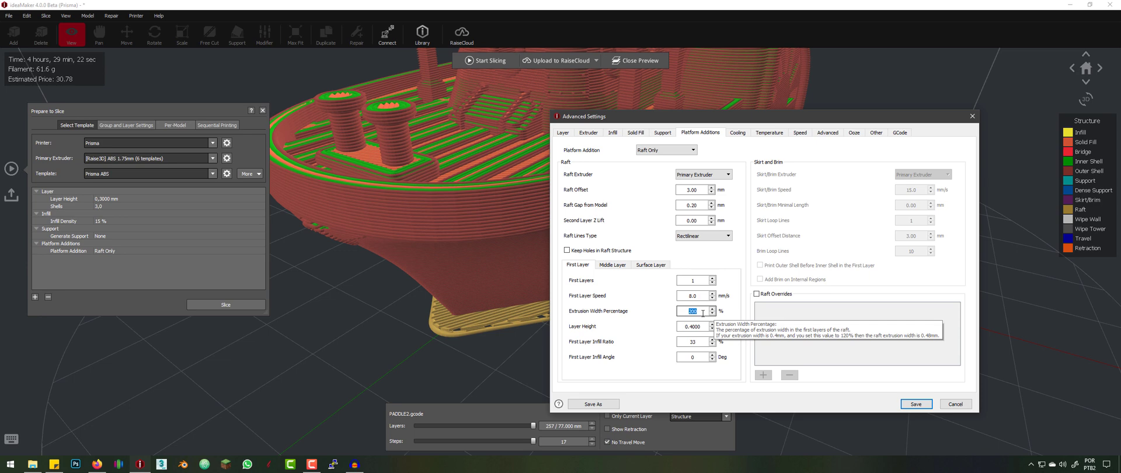
double_click(694, 295)
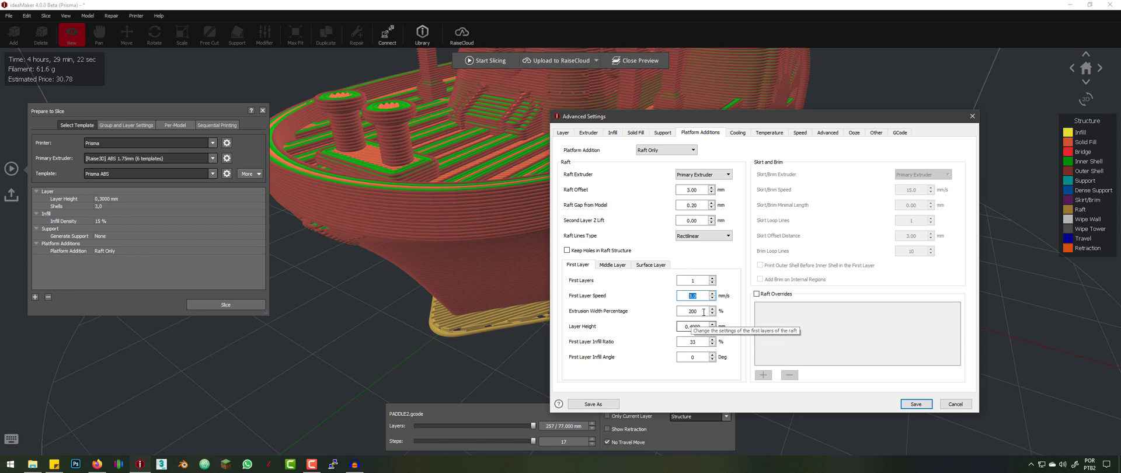
key("Tab")
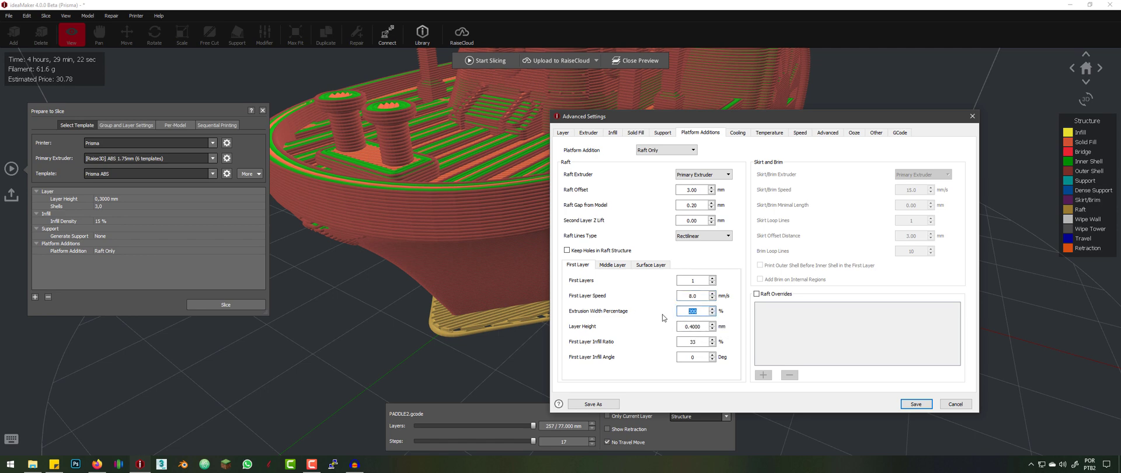
mouse_move(663, 317)
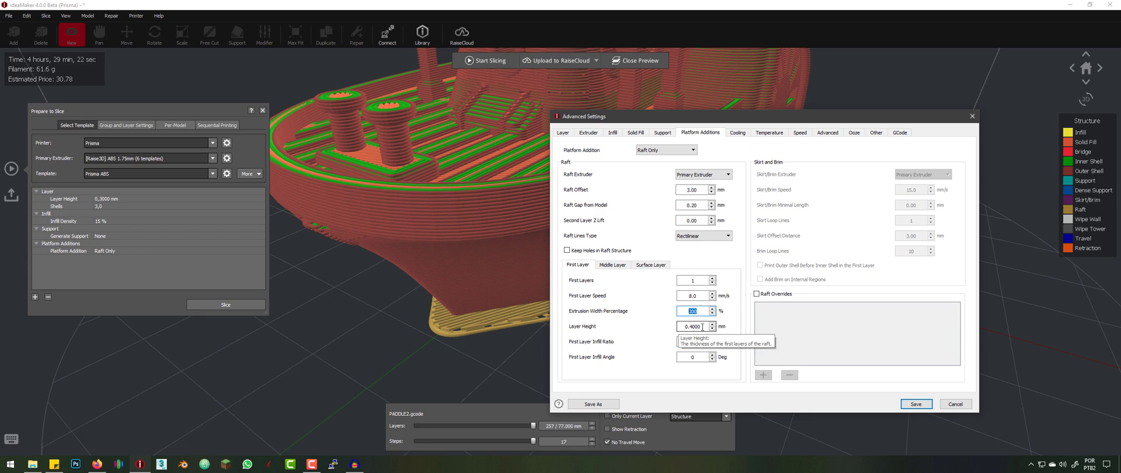
key("Tab")
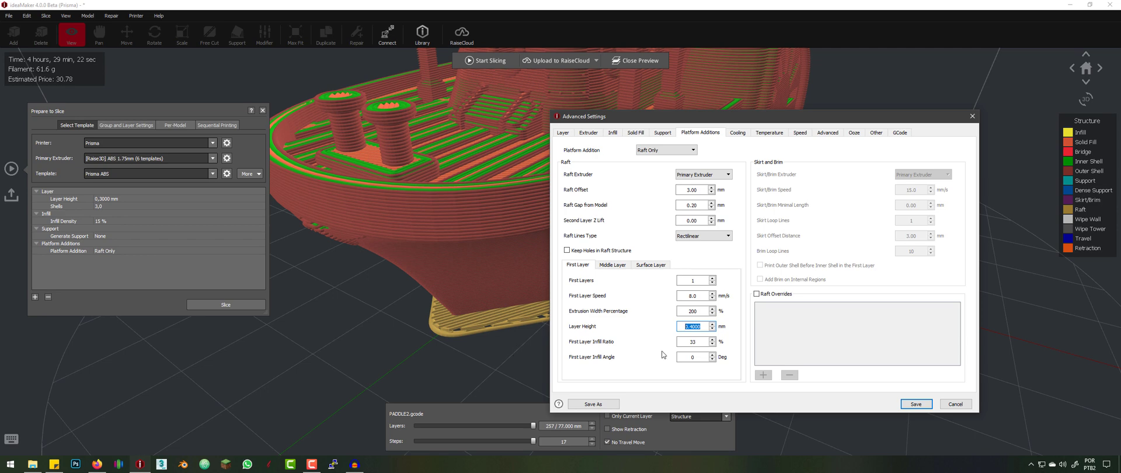
left_click_drag(700, 342, 672, 343)
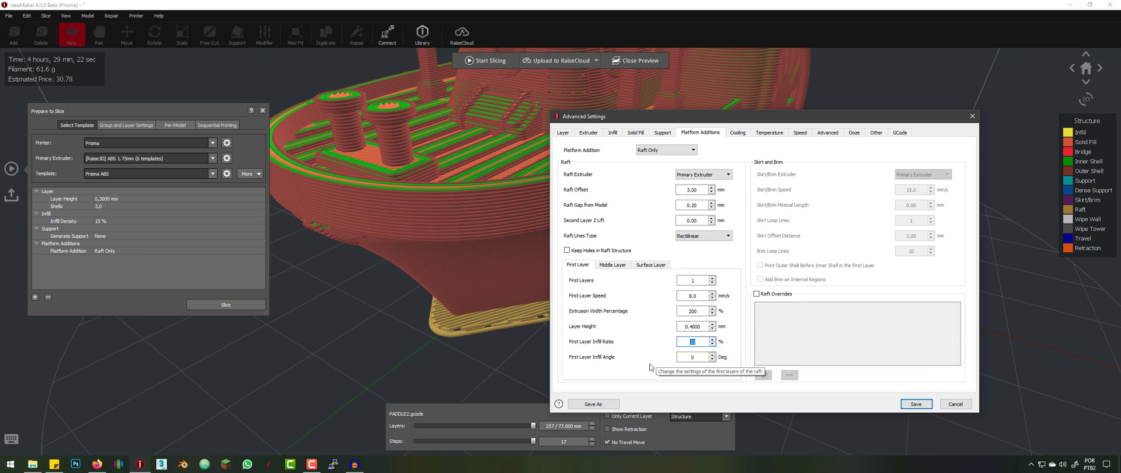
left_click(700, 358)
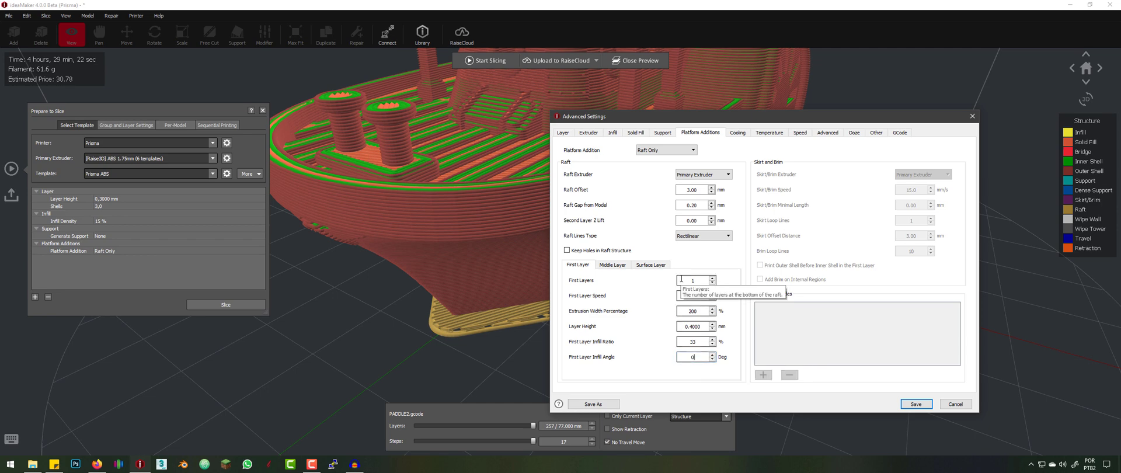
Set the raft's number of first layers to 10, save the template and reslice the boat for preview.
left_click(699, 281)
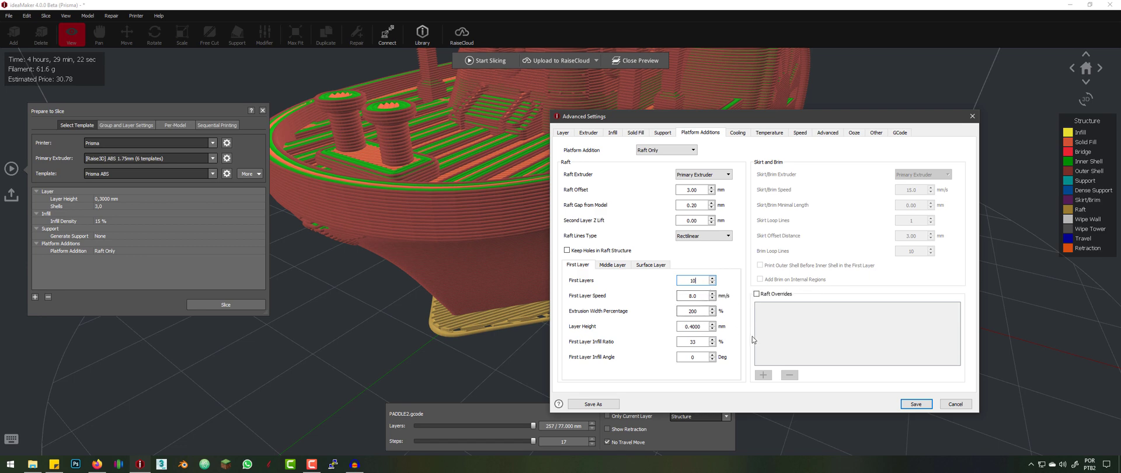
left_click(917, 404)
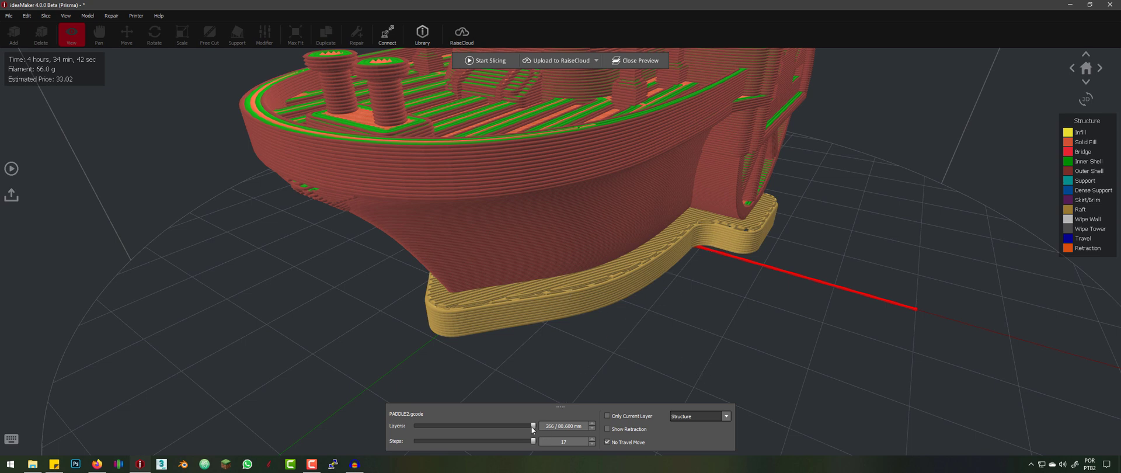
Lower the preview to layer 10 and examine the thickened raft's first layers from above and from the sides.
left_click_drag(470, 432, 419, 435)
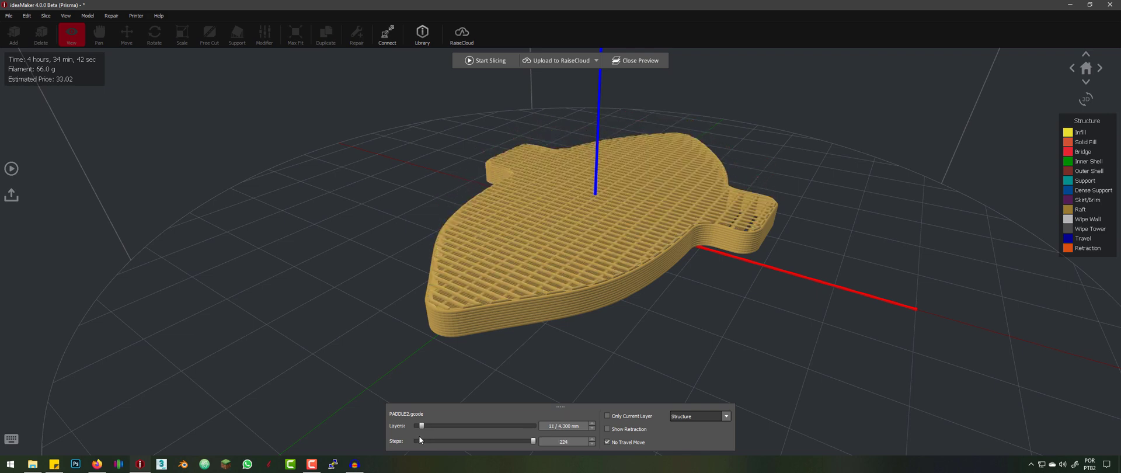
left_click_drag(666, 265, 753, 304)
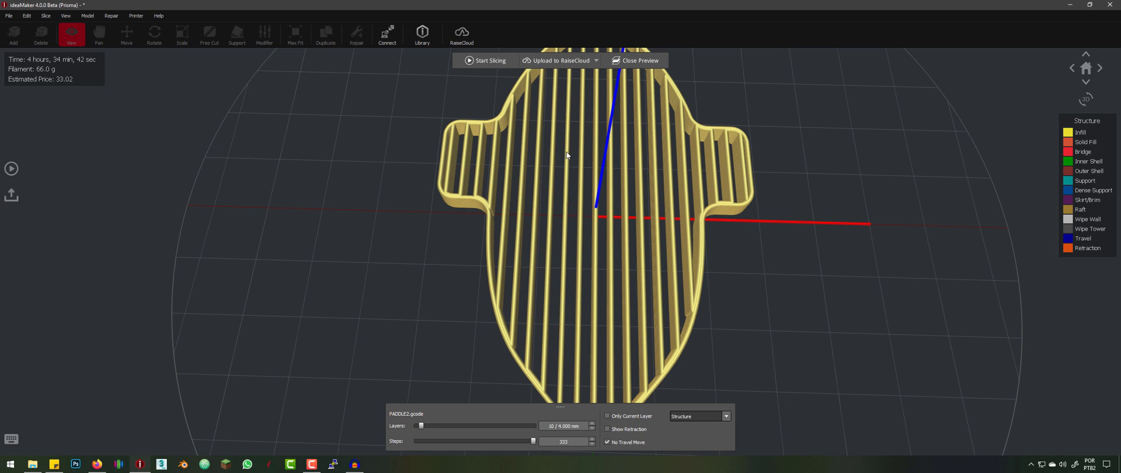
left_click_drag(552, 236, 695, 221)
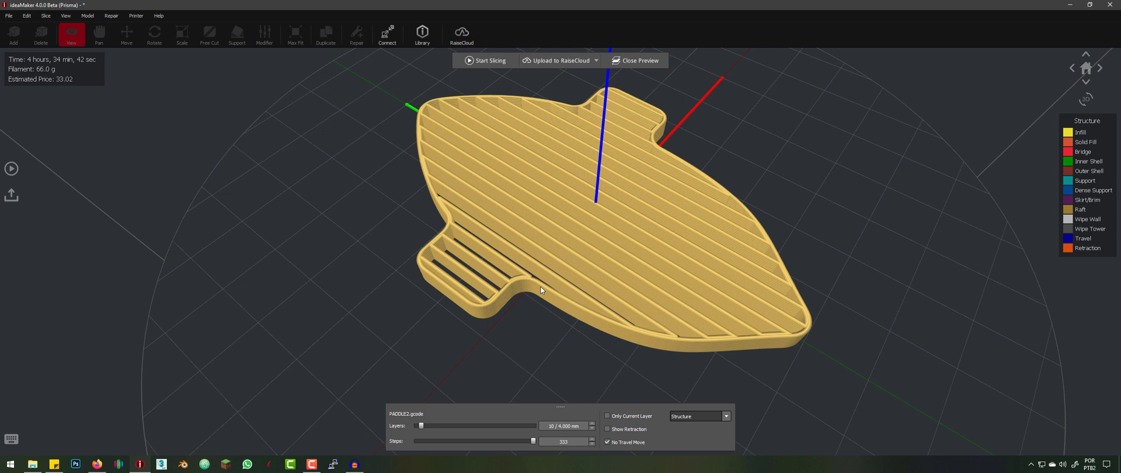
left_click_drag(528, 326, 538, 268)
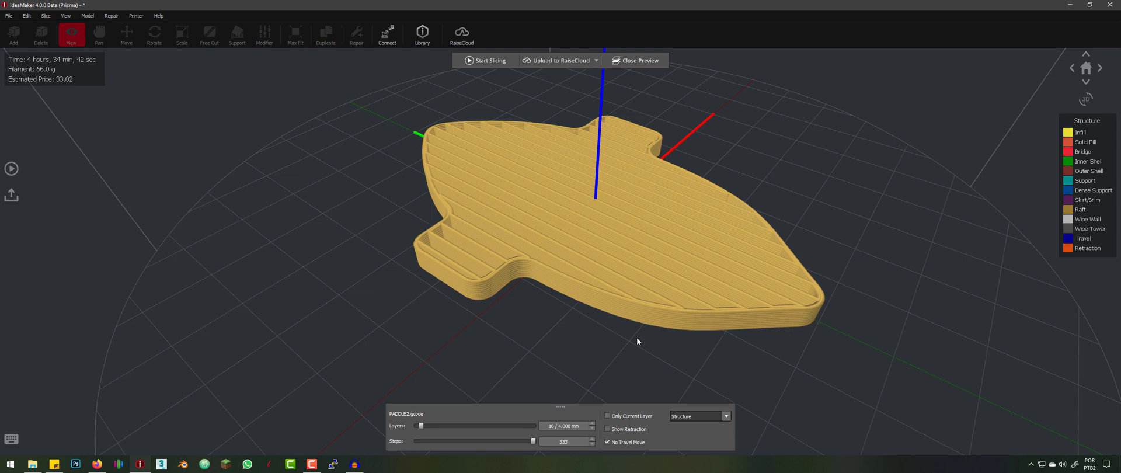
left_click_drag(638, 340, 534, 257)
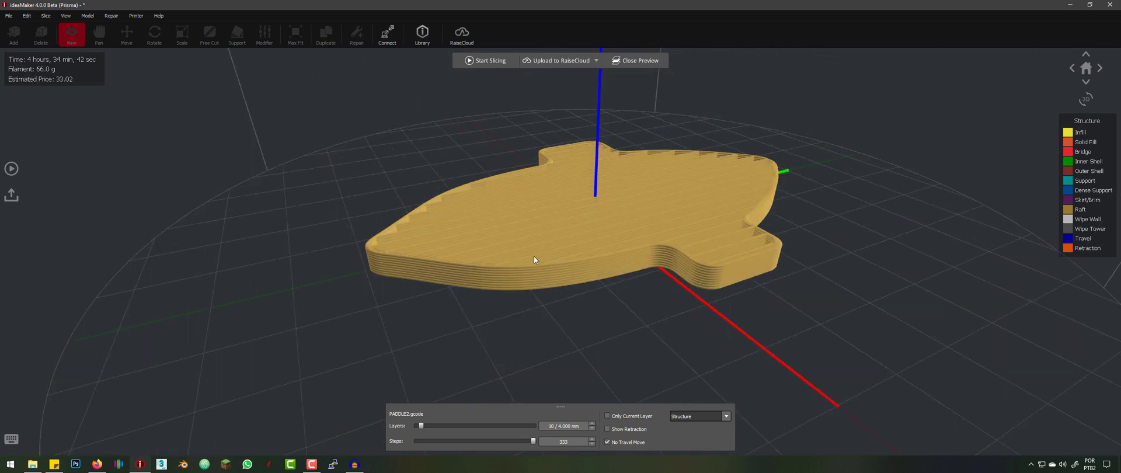
left_click_drag(708, 197, 591, 304)
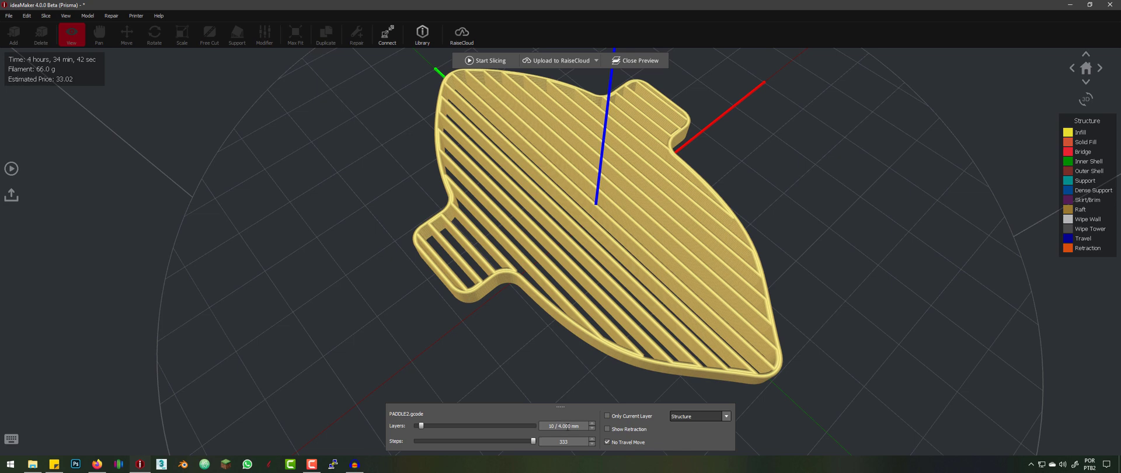
Step the preview between layers 10 and 11 to compare the raft's first layers with the middle layer's crossing lines.
key("Up")
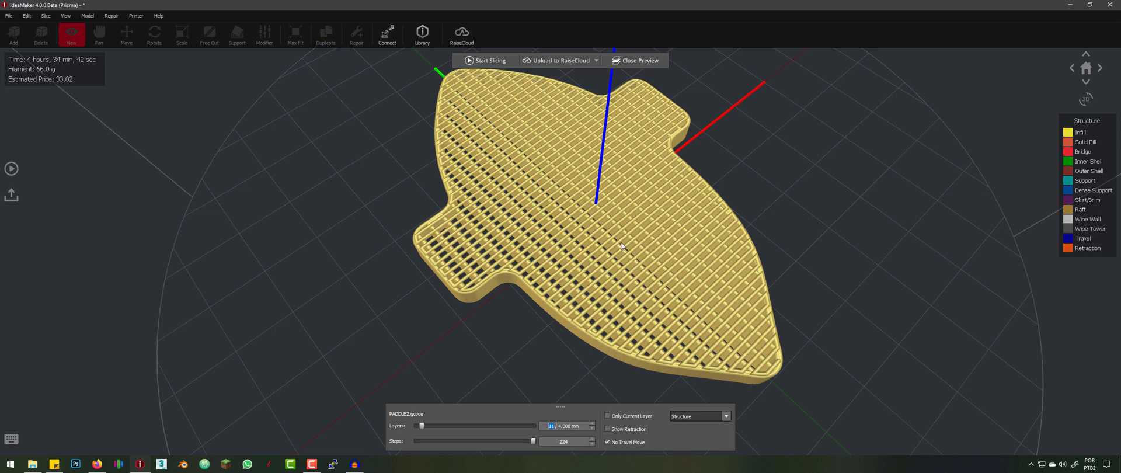
key("Down")
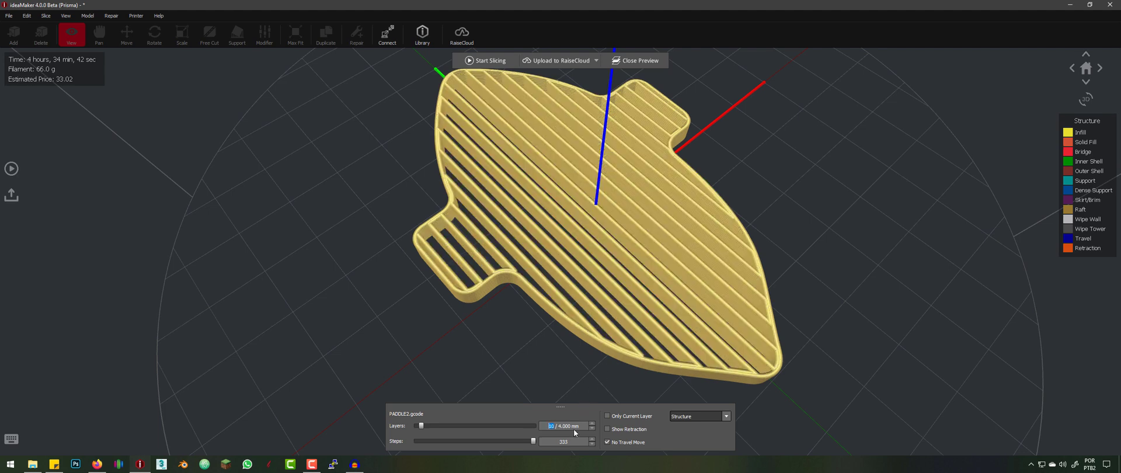
left_click_drag(746, 338, 625, 353)
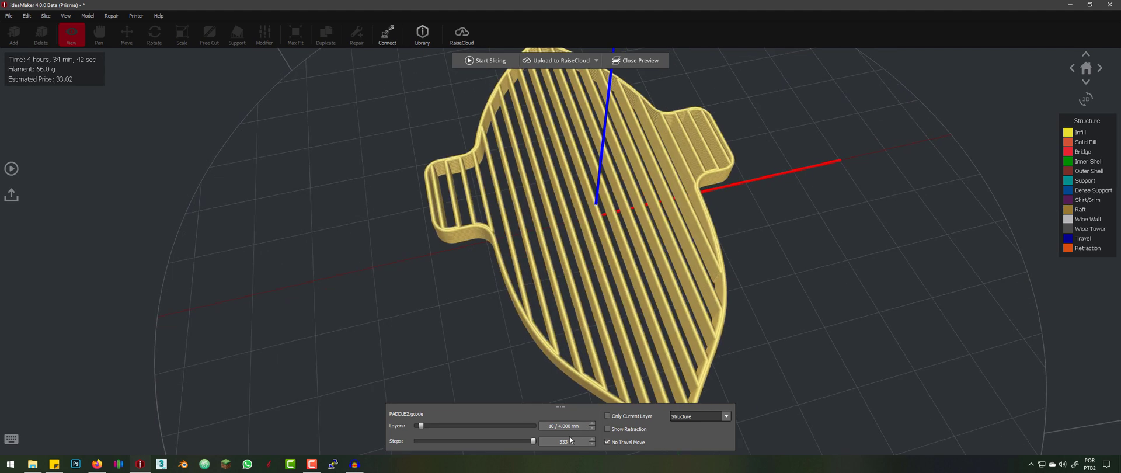
scroll(577, 426, "up", 1)
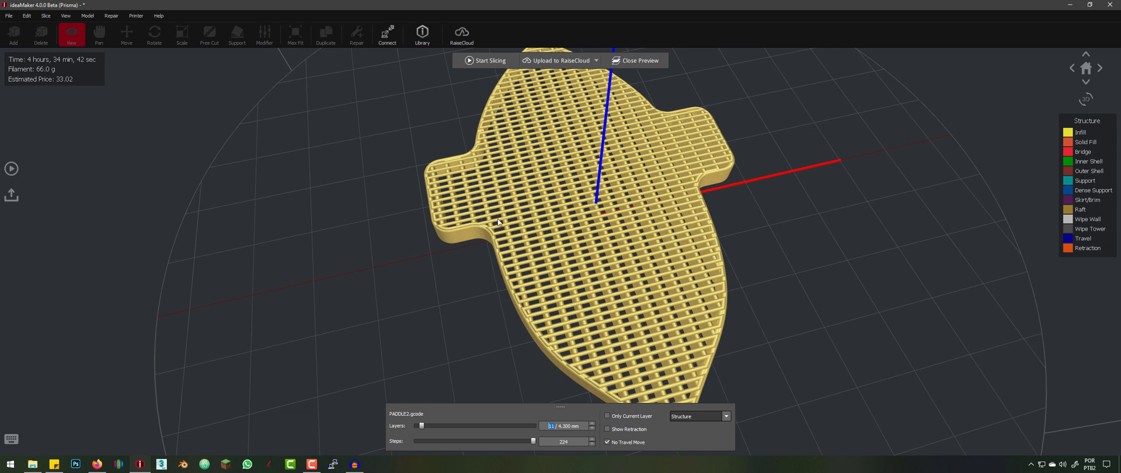
Reopen the template's advanced settings at the platform additions and set the raft's number of first layers to 1.
left_click(11, 168)
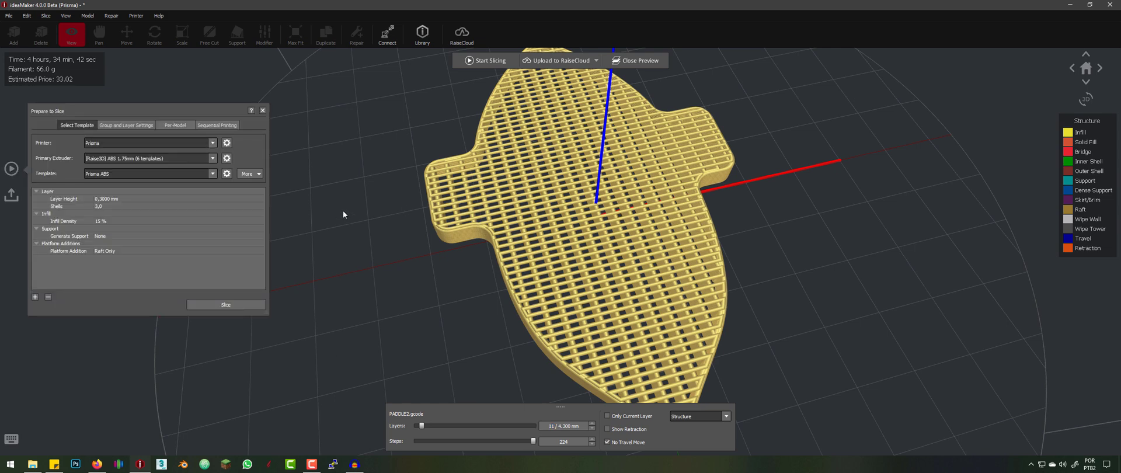
left_click(228, 172)
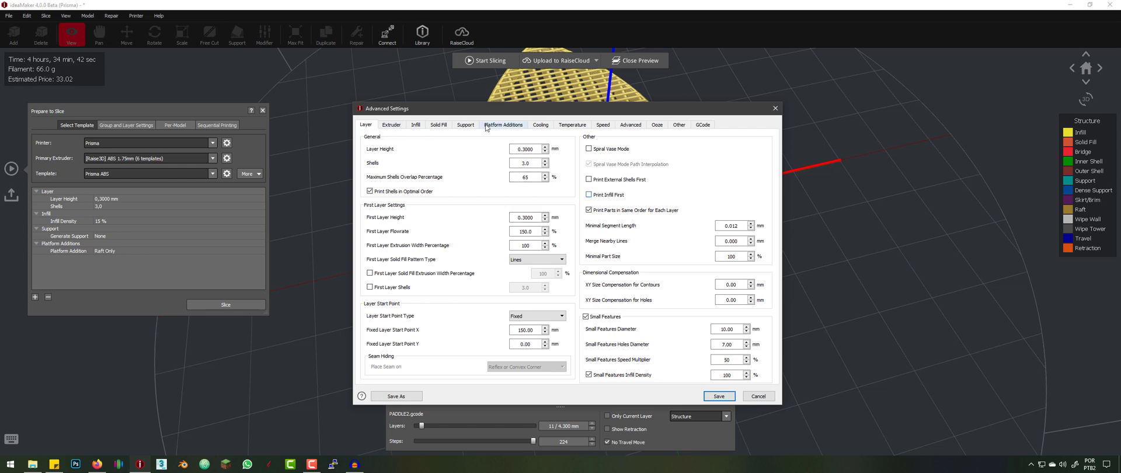
left_click(466, 125)
left_click(491, 125)
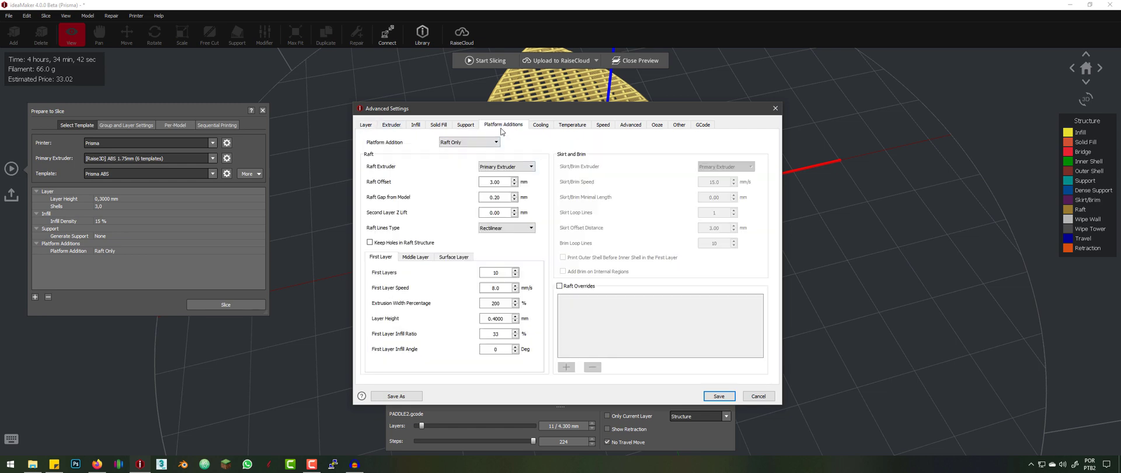
left_click_drag(504, 273, 465, 278)
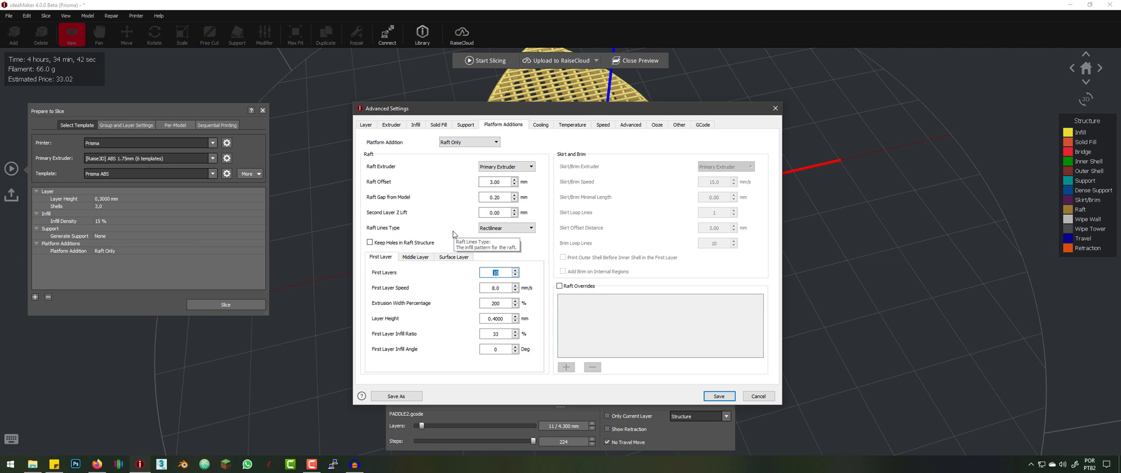
type("1")
Set the raft's number of middle layers to 10 and move the settings dialog aside to uncover the raft preview.
left_click(415, 257)
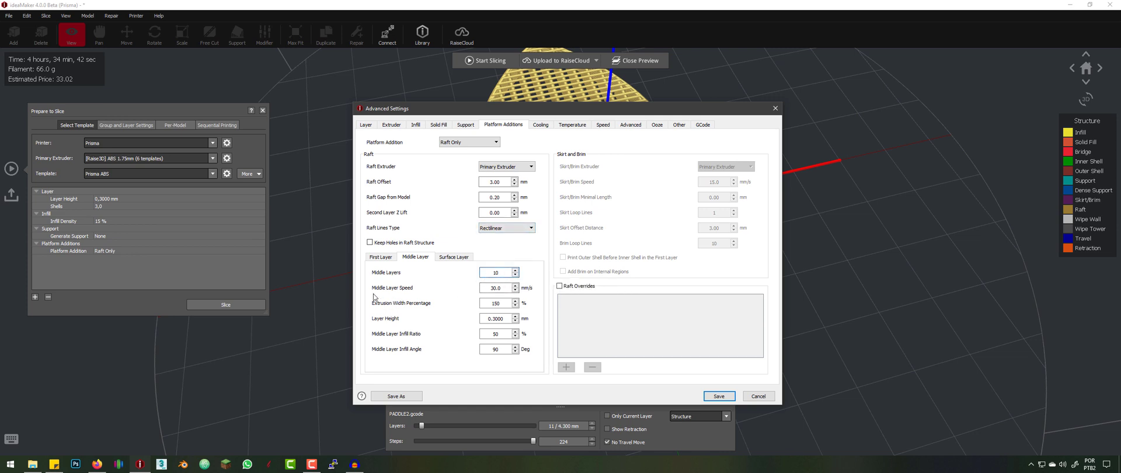
left_click_drag(483, 114, 675, 184)
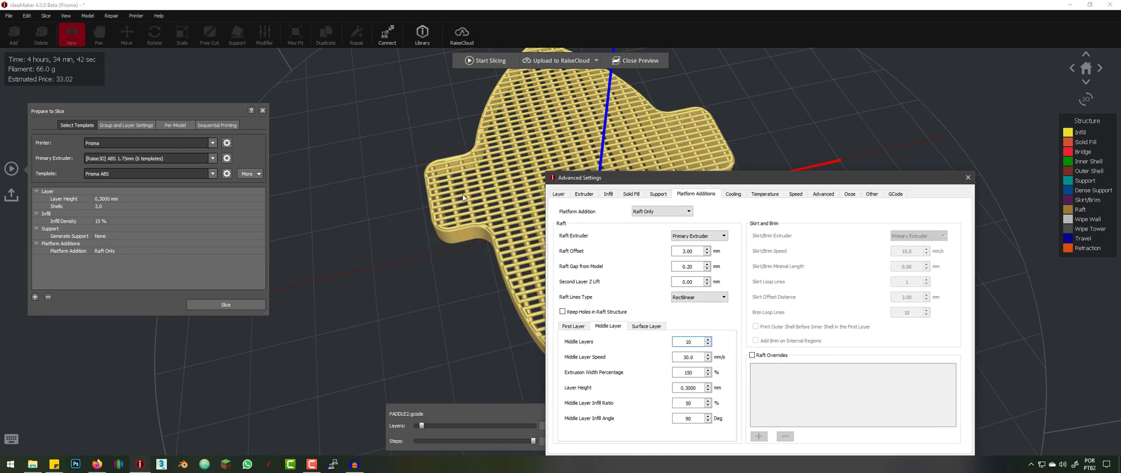
left_click_drag(632, 183, 542, 144)
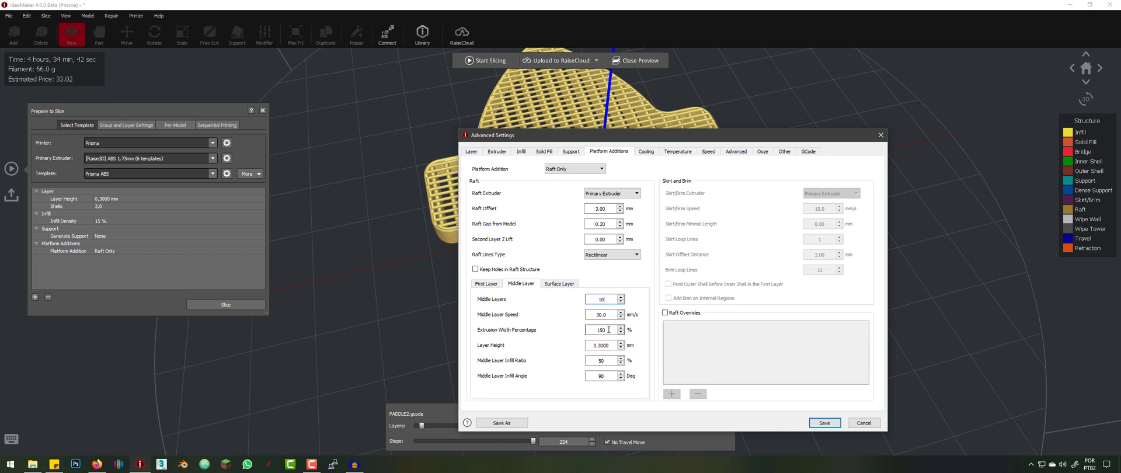
Examine the raft's middle layer settings: speed, extrusion width percentage, layer height, infill ratio and infill angle.
key("Tab")
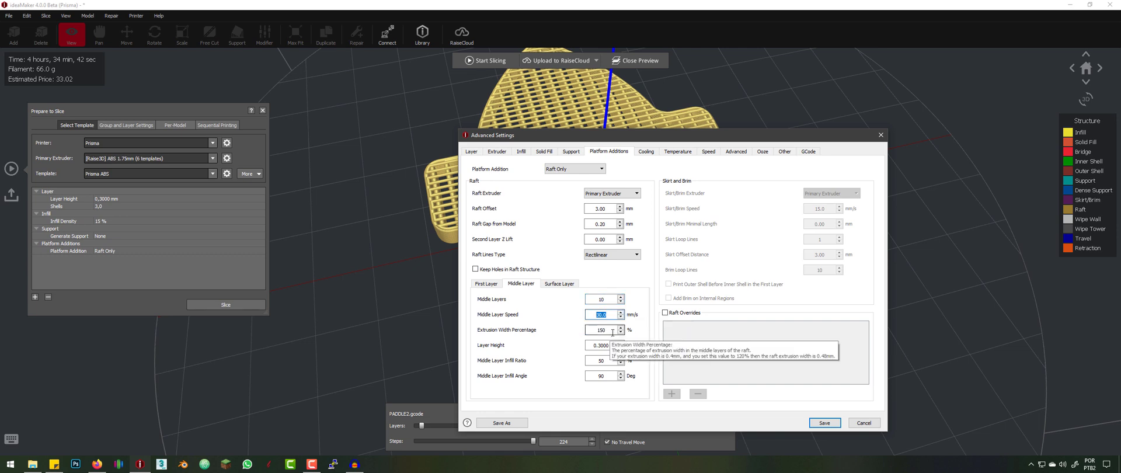
key("Tab")
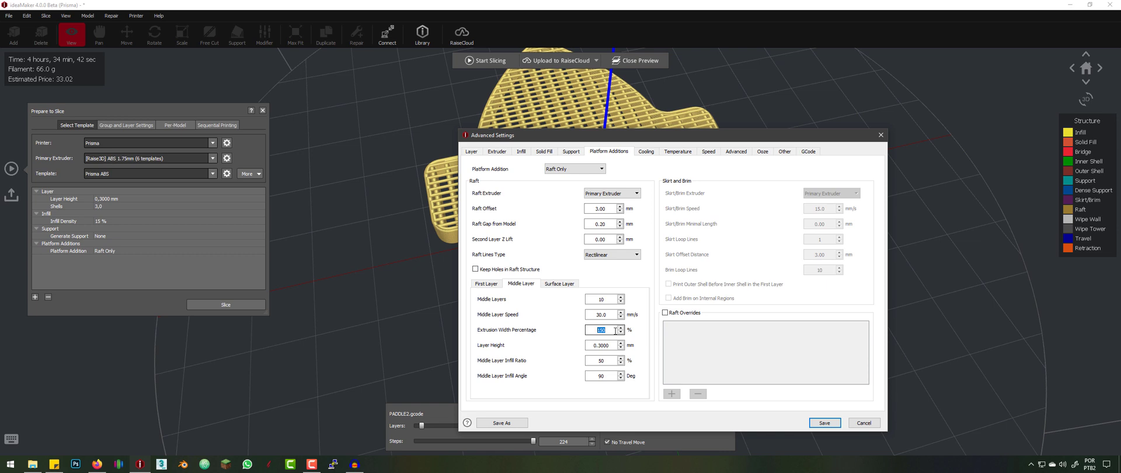
key("Tab")
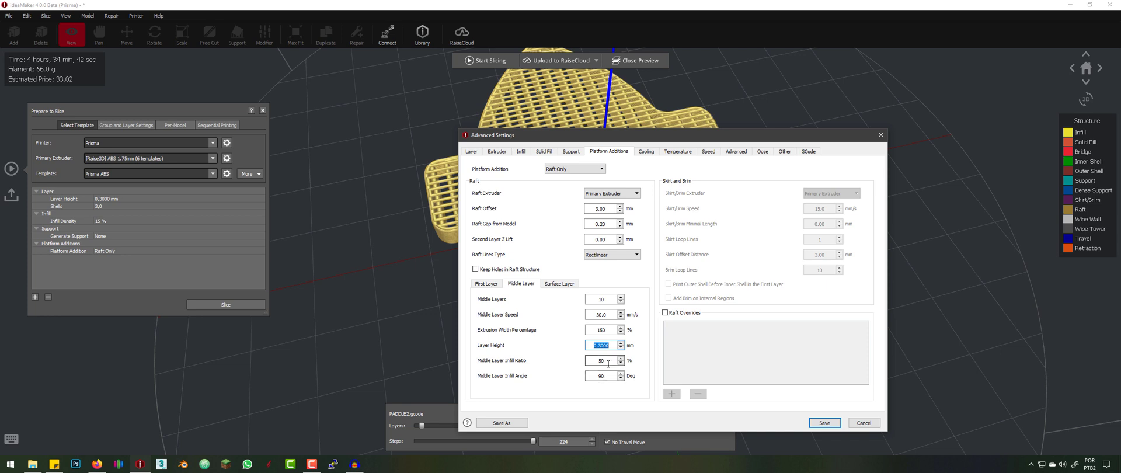
left_click_drag(611, 361, 588, 361)
double_click(609, 376)
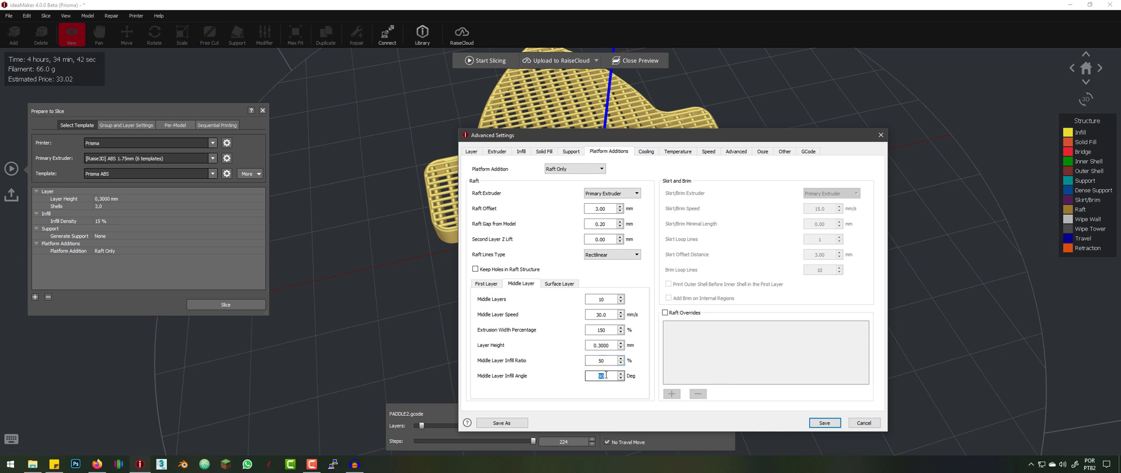
Compare the infill angles of the raft's first and middle layers with the line directions in the preview.
left_click(483, 285)
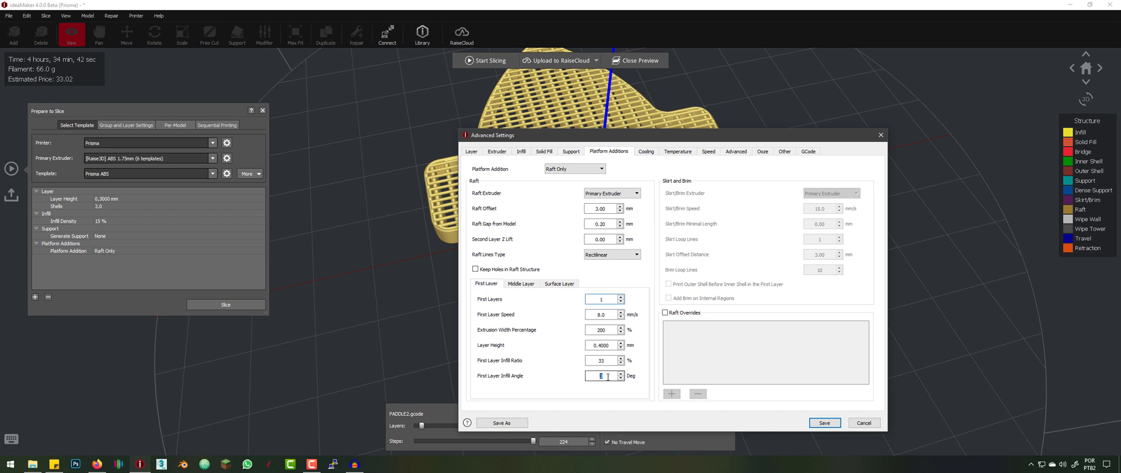
left_click(520, 284)
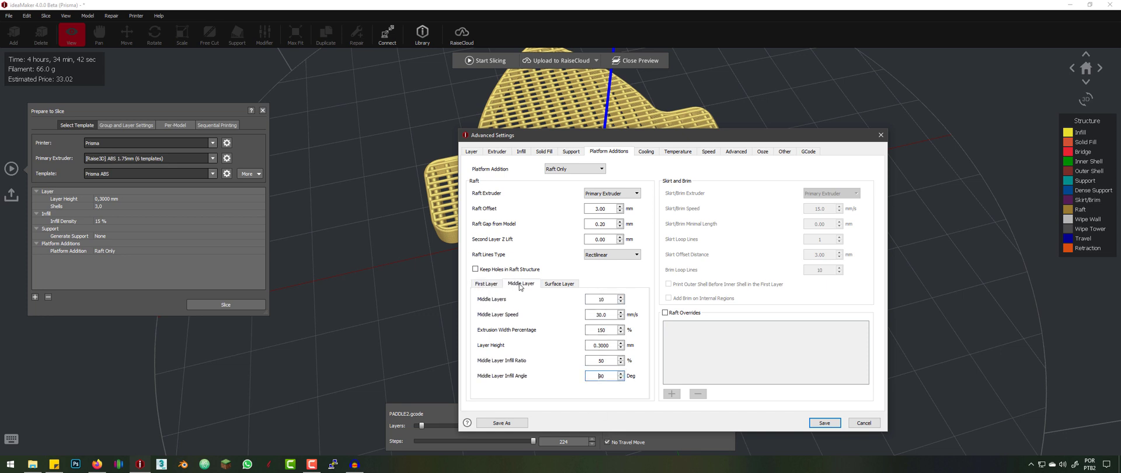
left_click_drag(609, 377, 592, 379)
left_click_drag(559, 144, 764, 166)
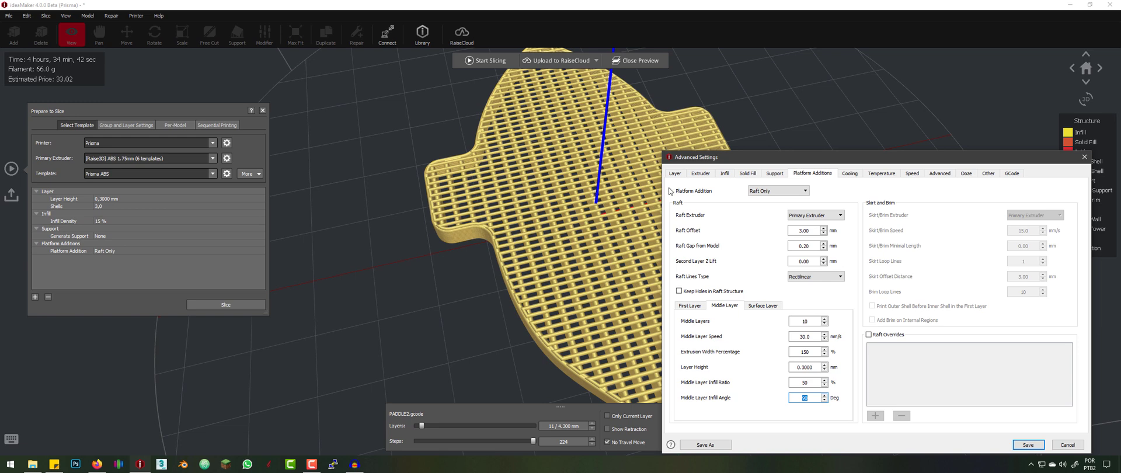
left_click_drag(834, 159, 668, 136)
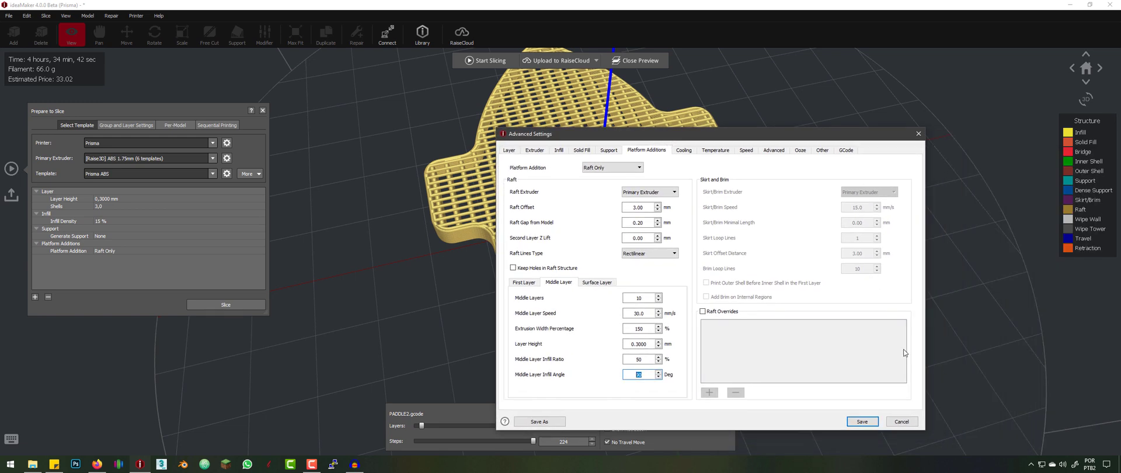
Save the template, reslice the boat and open the sliced preview.
left_click(862, 421)
left_click(226, 305)
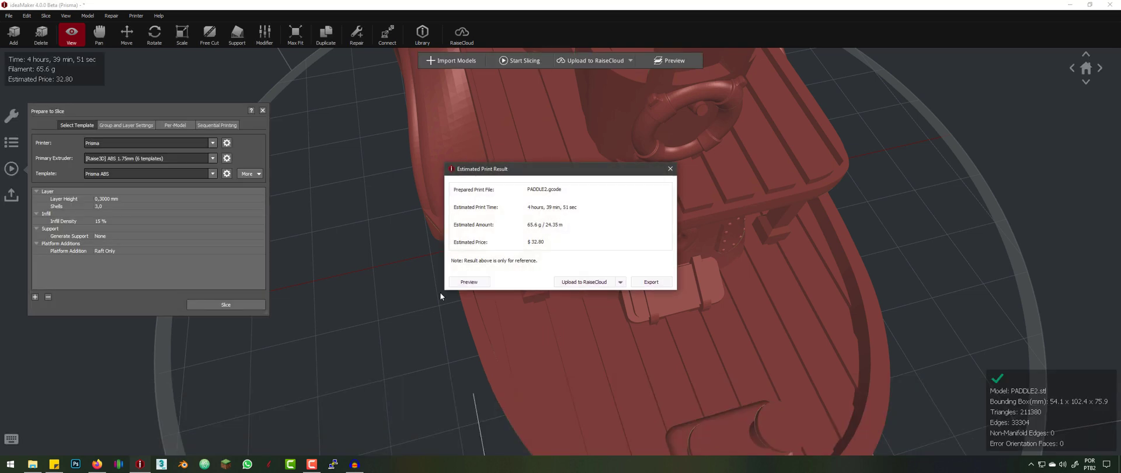
left_click(471, 350)
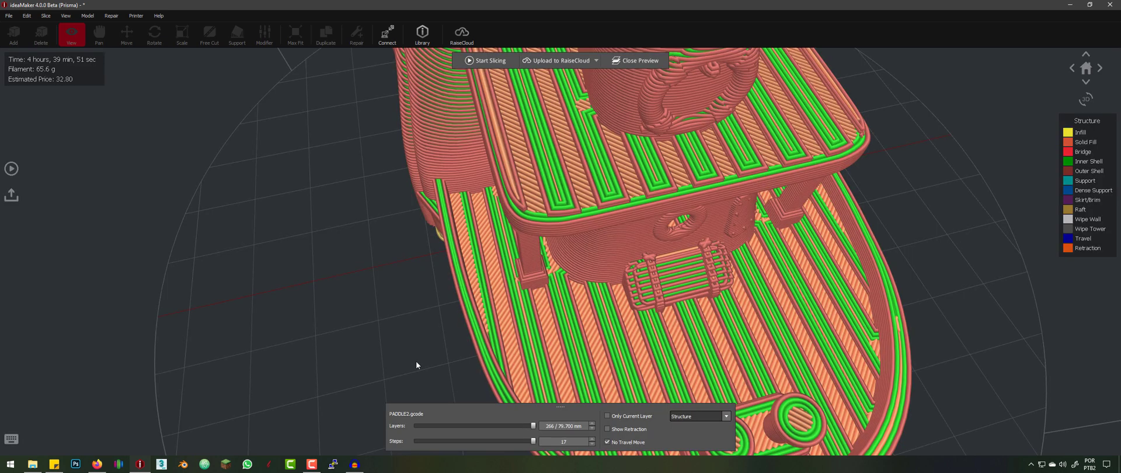
Examine the raft's thickened middle layers from the side, and lower the preview to layer 11 to inspect them from above.
left_click_drag(416, 360, 600, 257)
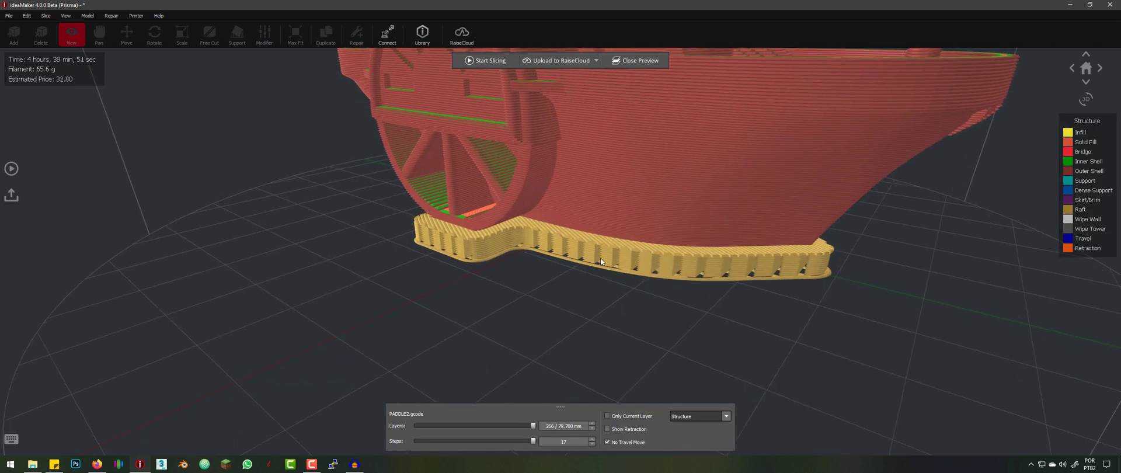
scroll(643, 288, "up", 5)
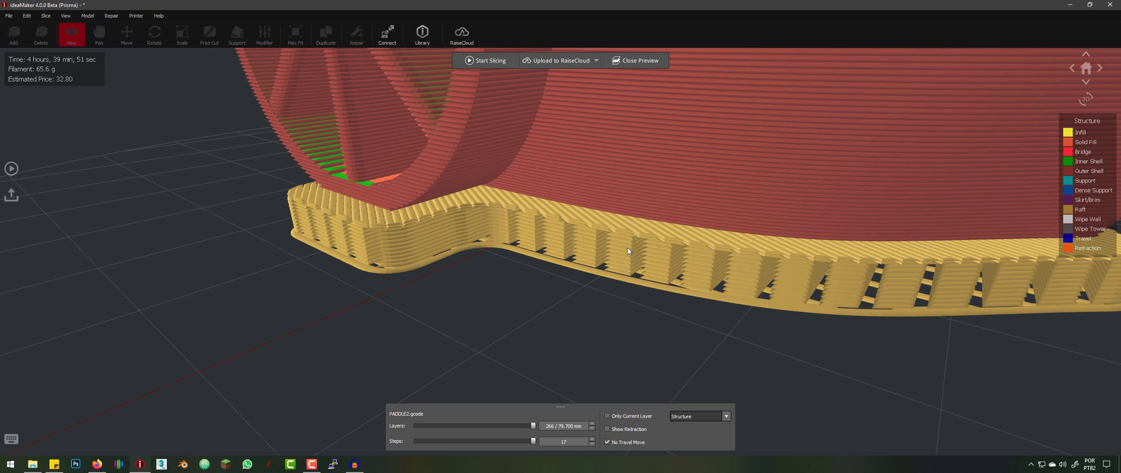
left_click_drag(509, 429, 421, 438)
left_click_drag(714, 213, 644, 282)
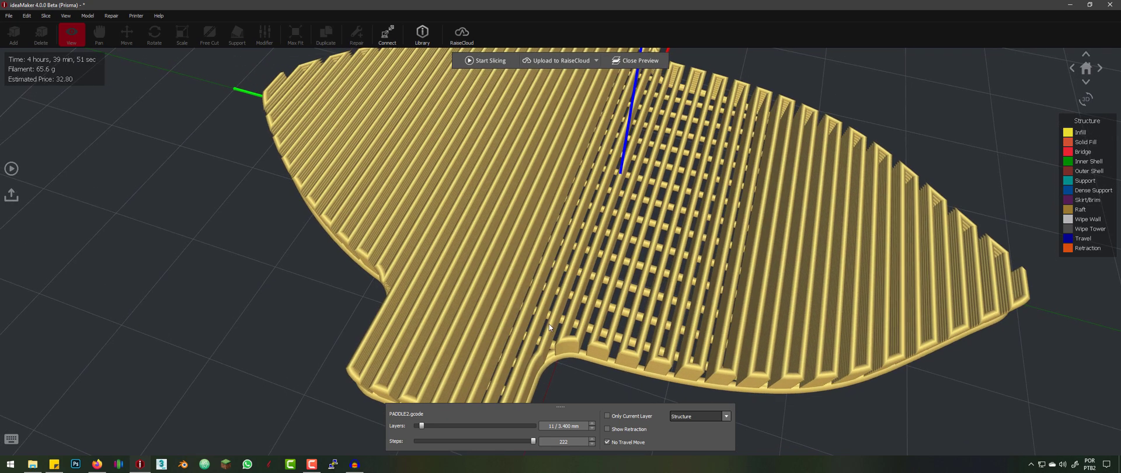
left_click_drag(549, 324, 582, 310)
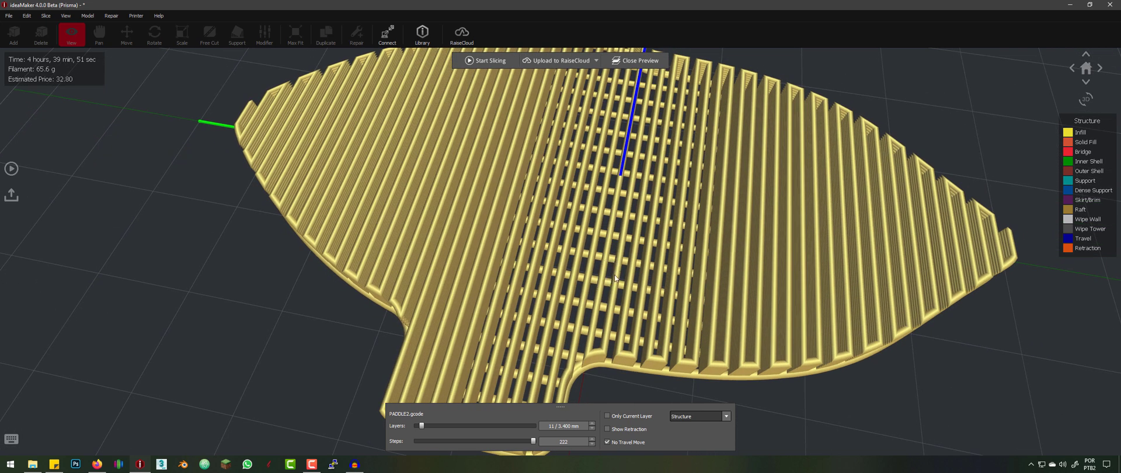
left_click_drag(650, 319, 711, 322)
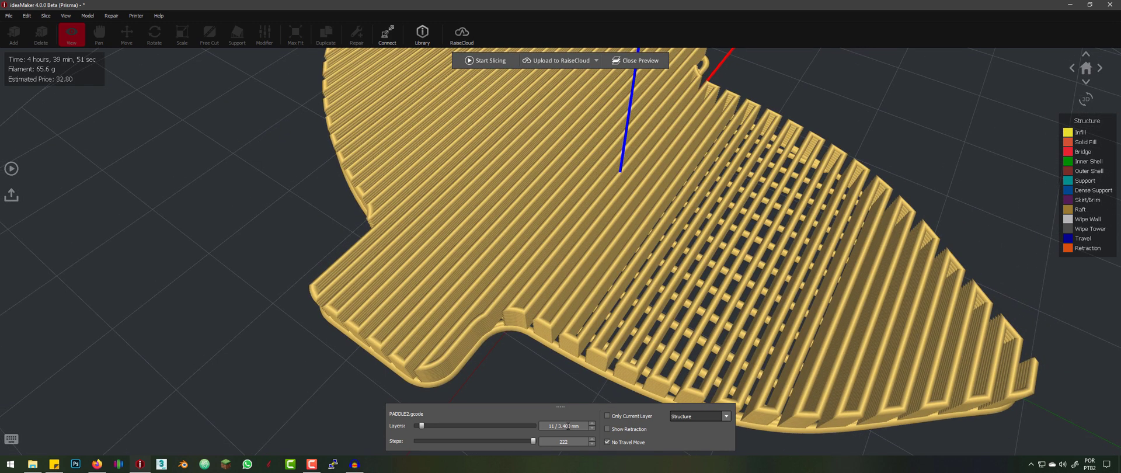
Step the preview through layers 11 to 14 to examine the raft's surface layers and the boat's first layer.
scroll(580, 425, "up", 1)
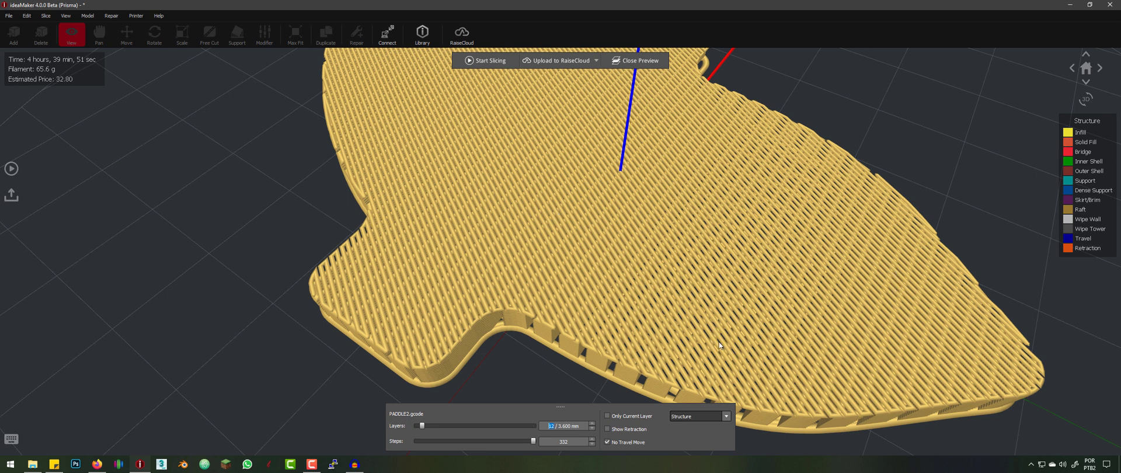
left_click_drag(720, 345, 754, 306)
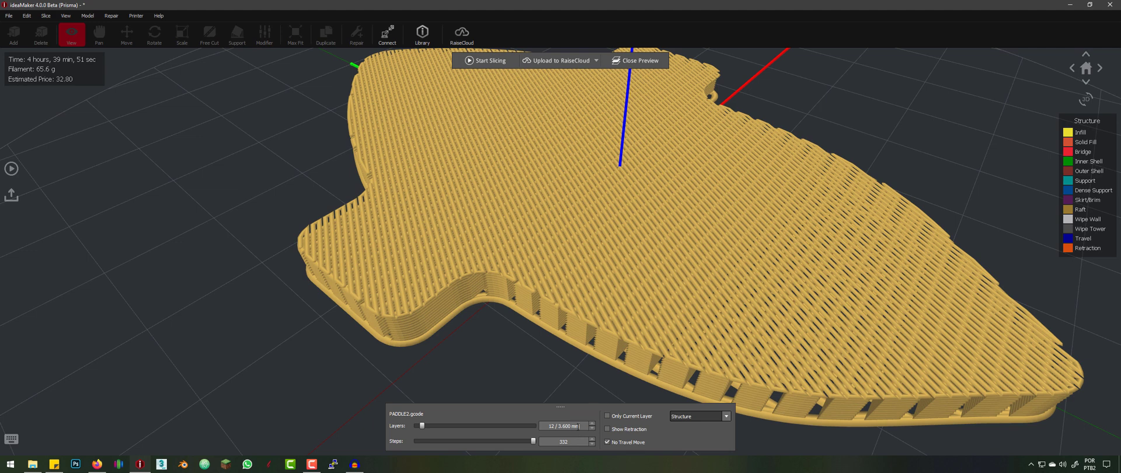
scroll(578, 426, "up", 2)
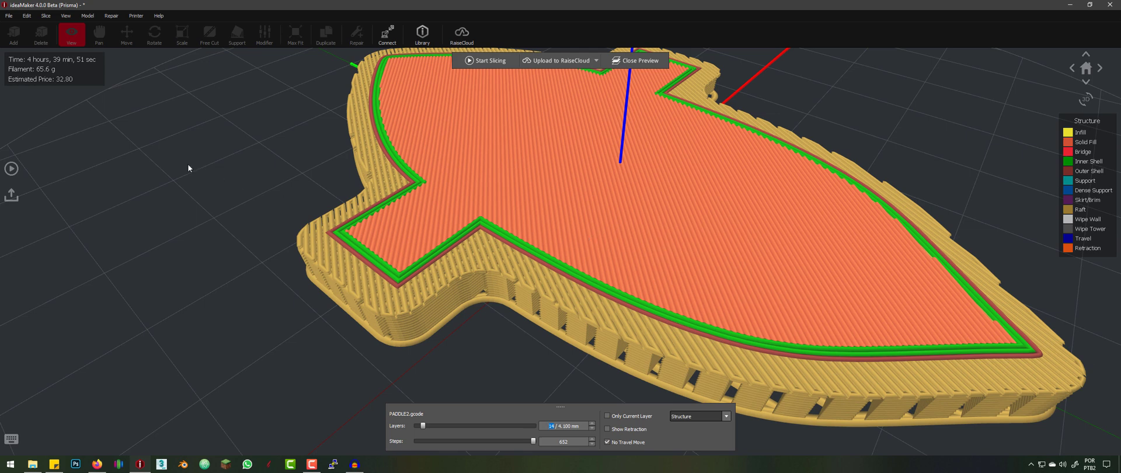
scroll(569, 418, "down", 3)
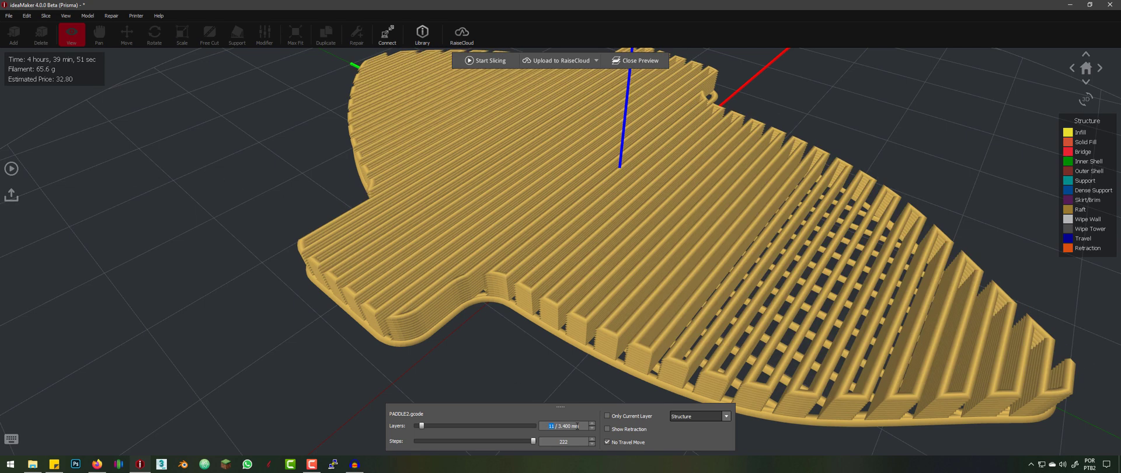
scroll(570, 417, "up", 1)
scroll(278, 248, "up", 2)
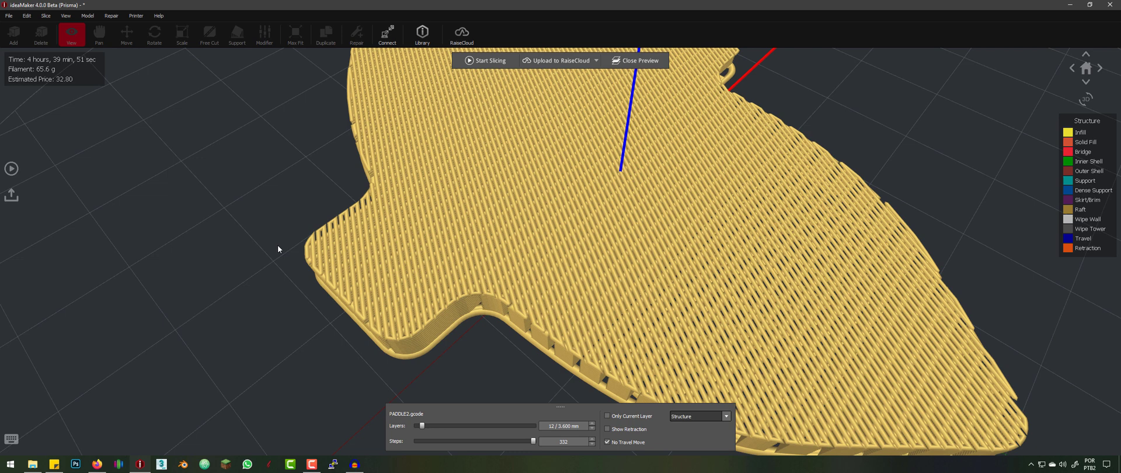
Open the Prisma ABS template's raft surface layer settings and review layer count, speed, extrusion width, layer height, infill ratio and infill angle.
left_click(11, 168)
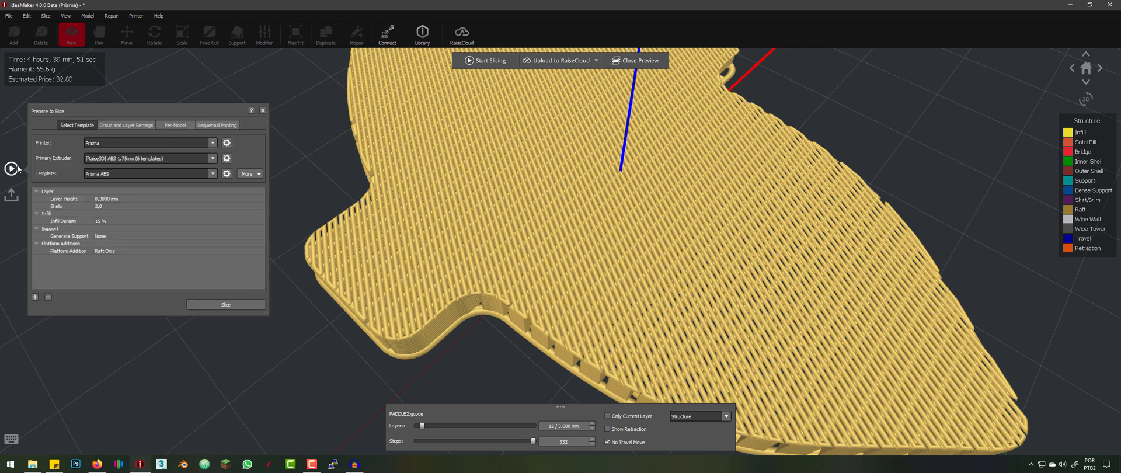
left_click(227, 174)
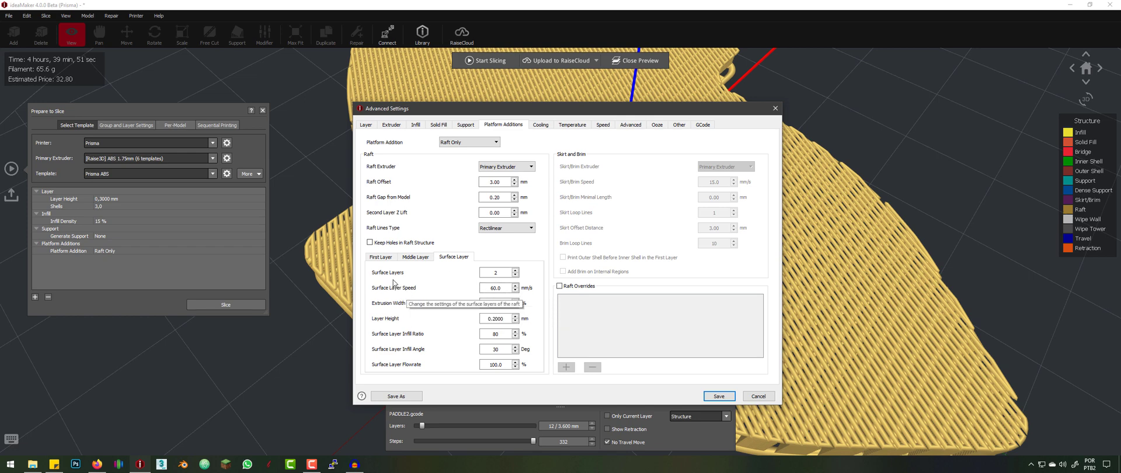
left_click_drag(503, 273, 473, 272)
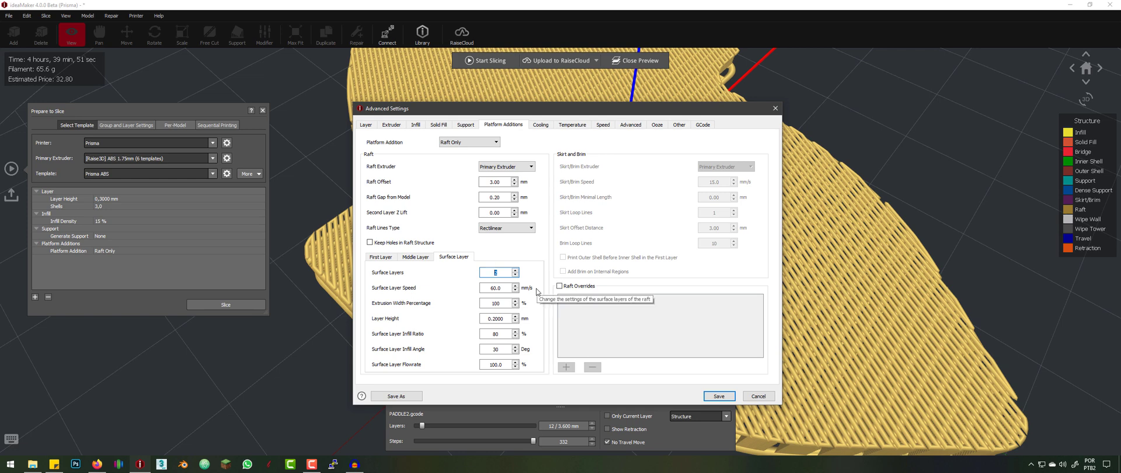
left_click_drag(504, 289, 460, 289)
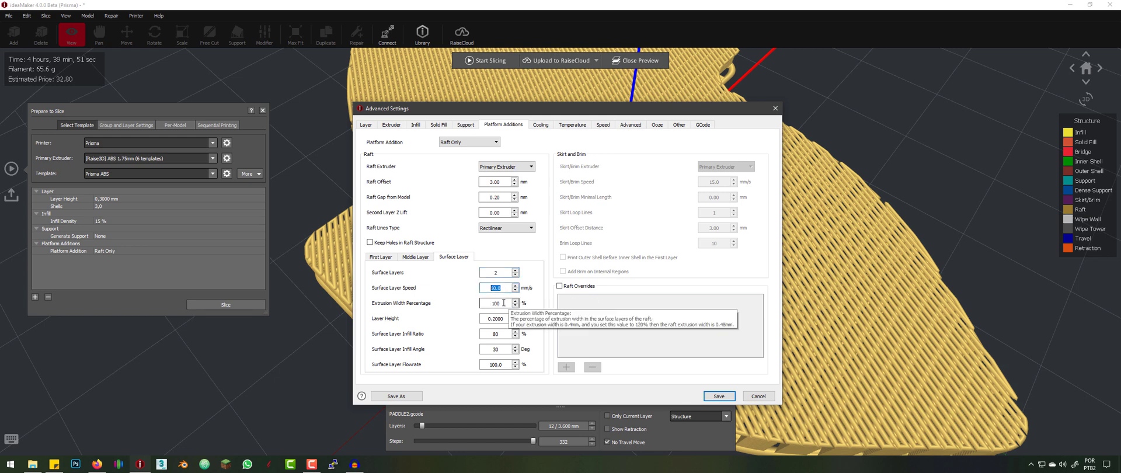
left_click_drag(506, 303, 463, 321)
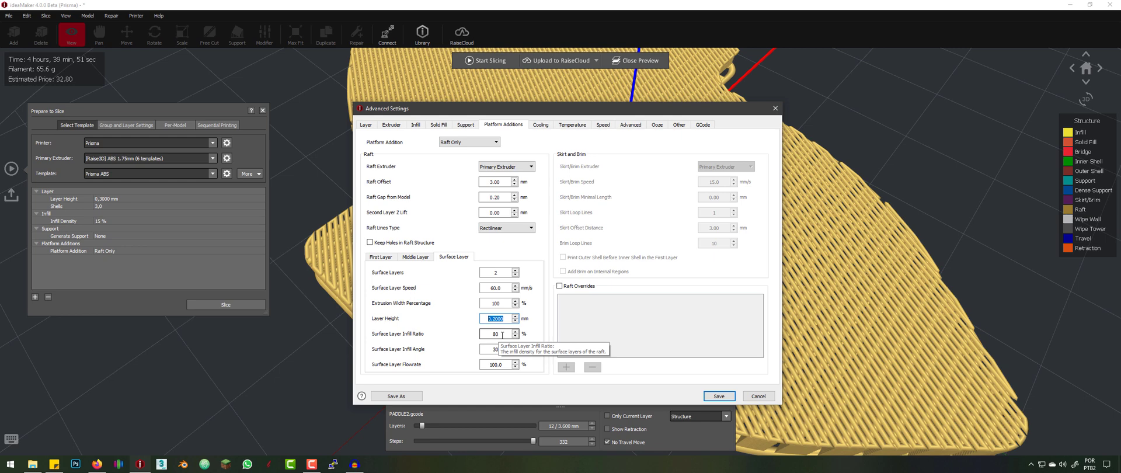
key("Tab")
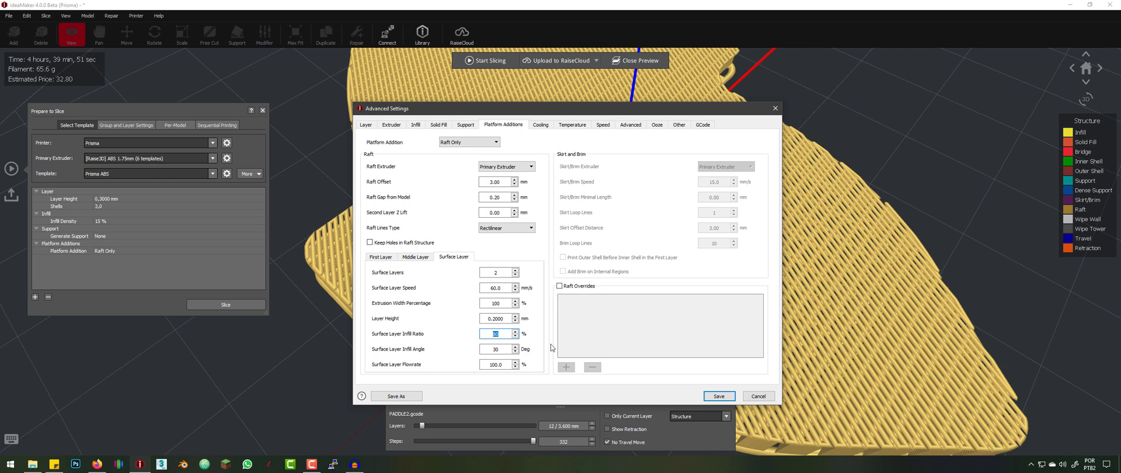
key("Tab")
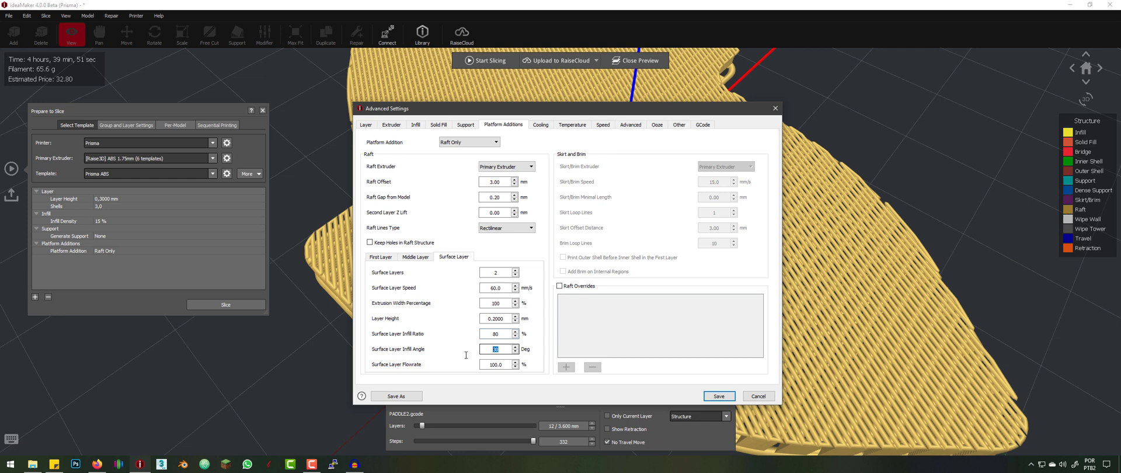
left_click(507, 350)
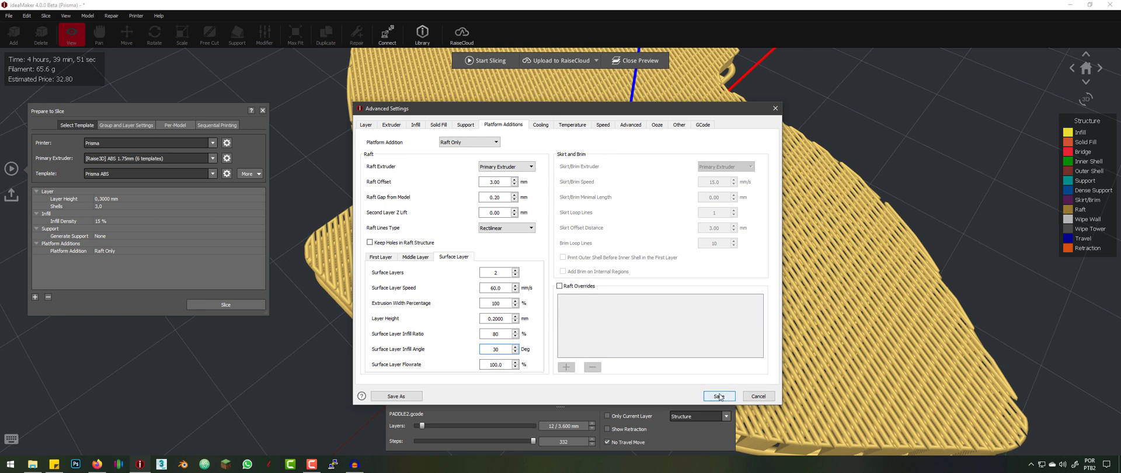
Save the template, reslice the boat and lower the sliced preview to layer 13 of the raft.
left_click(718, 397)
left_click(225, 305)
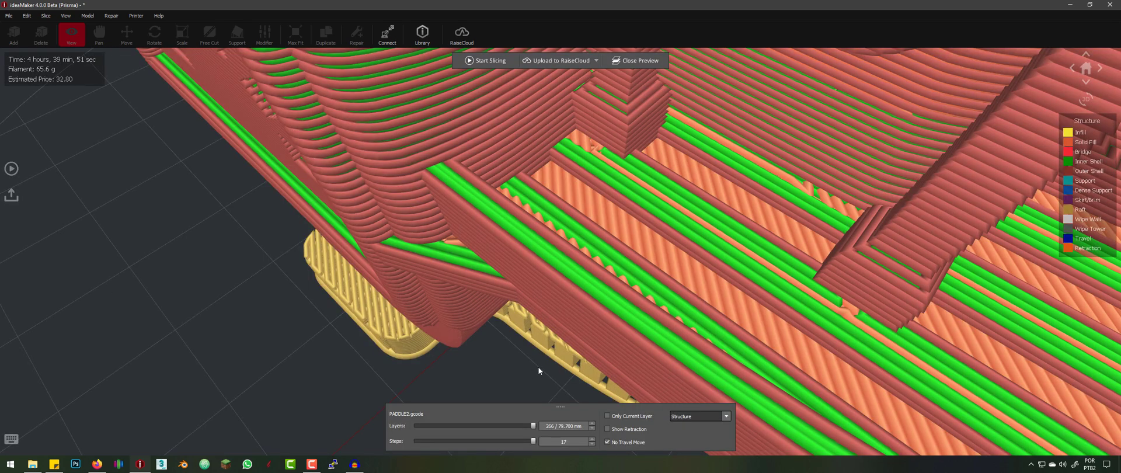
left_click_drag(538, 368, 566, 286)
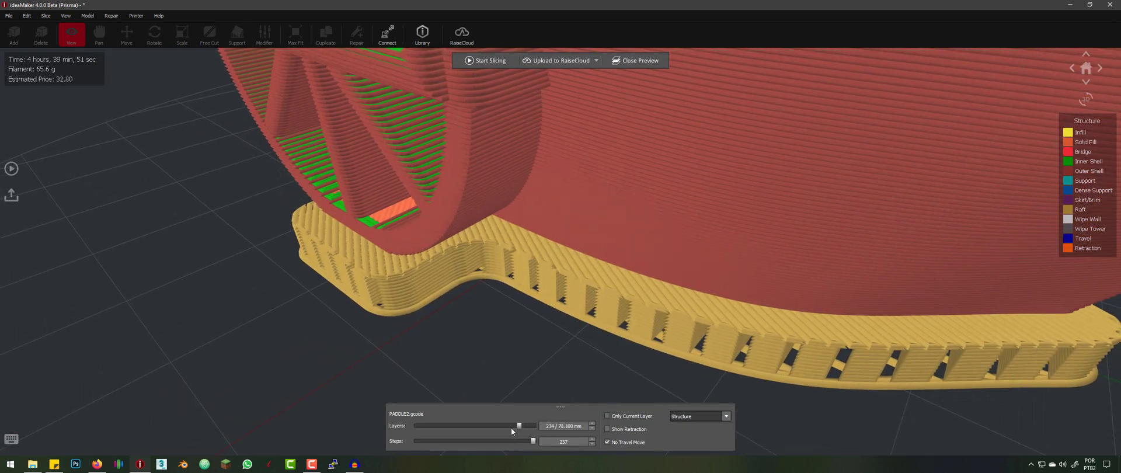
left_click_drag(512, 430, 422, 425)
scroll(651, 253, "up", 5)
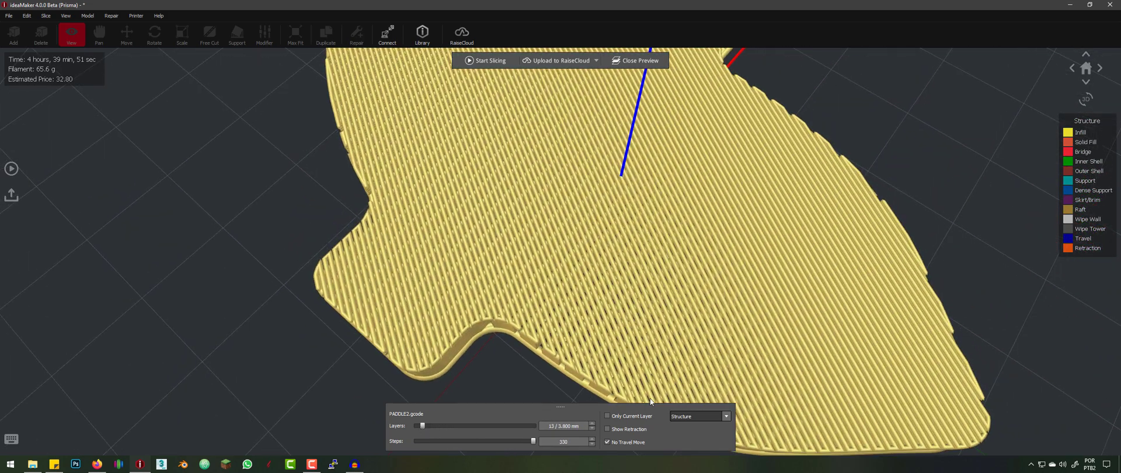
Examine the raft's surface layers beneath the boat's first layer at layer 14, and step the preview down to layer 11.
left_click_drag(651, 401, 544, 285)
scroll(611, 345, "up", 4)
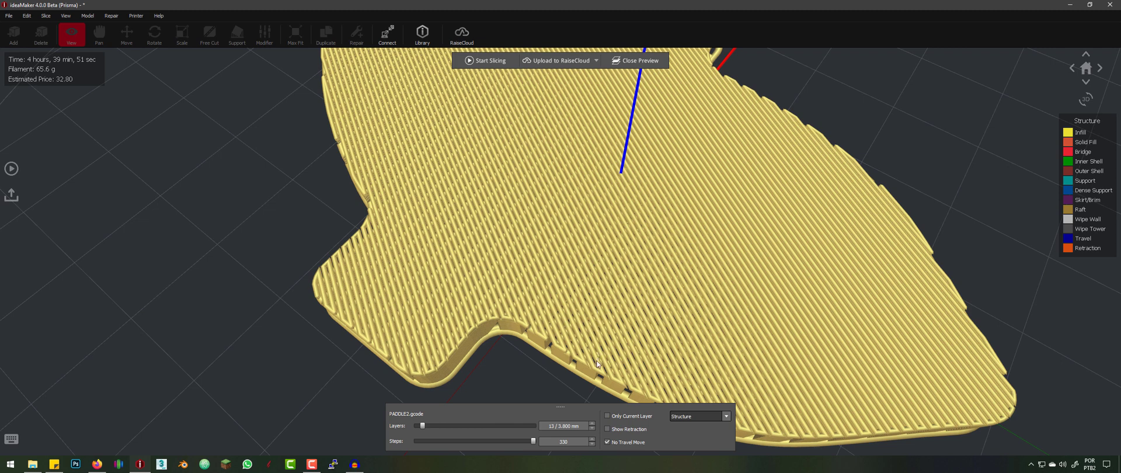
scroll(580, 427, "up", 1)
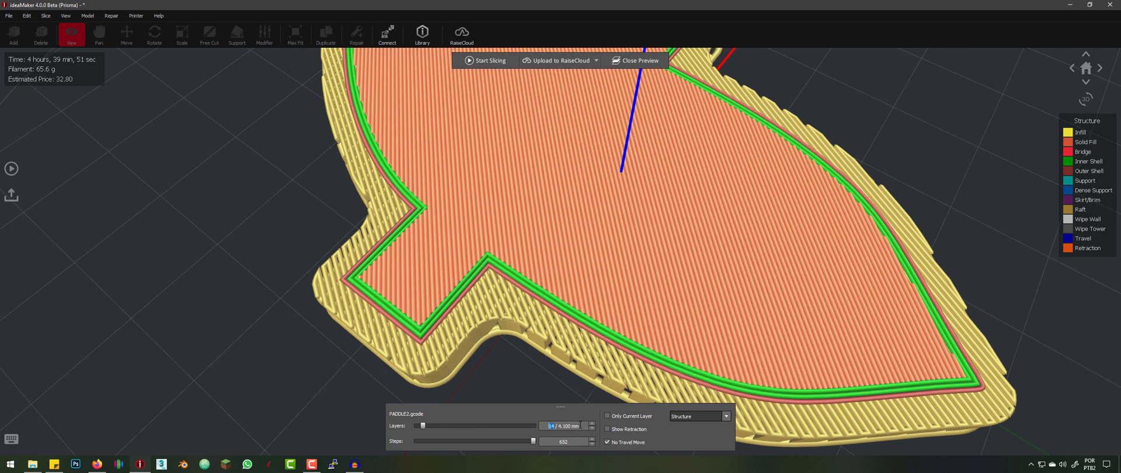
scroll(556, 331, "up", 2)
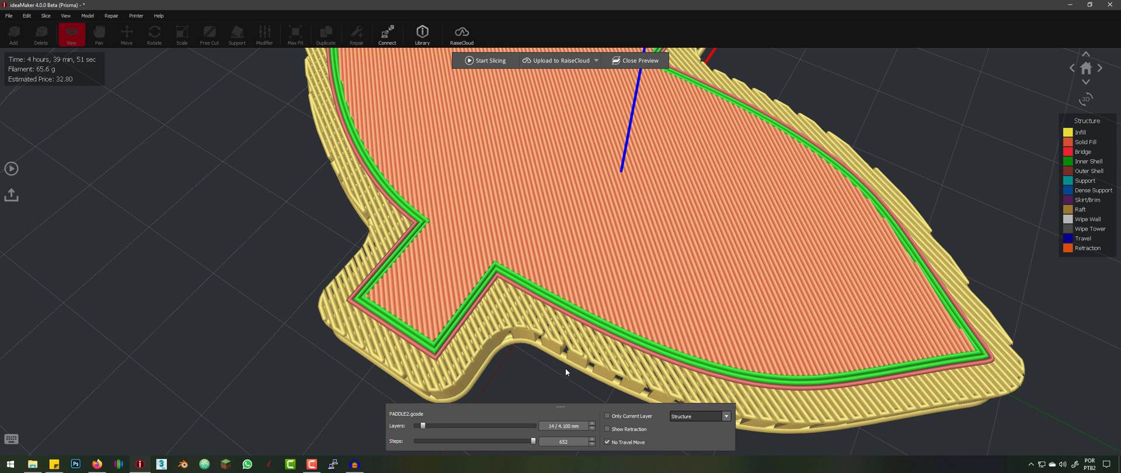
left_click_drag(565, 372, 640, 336)
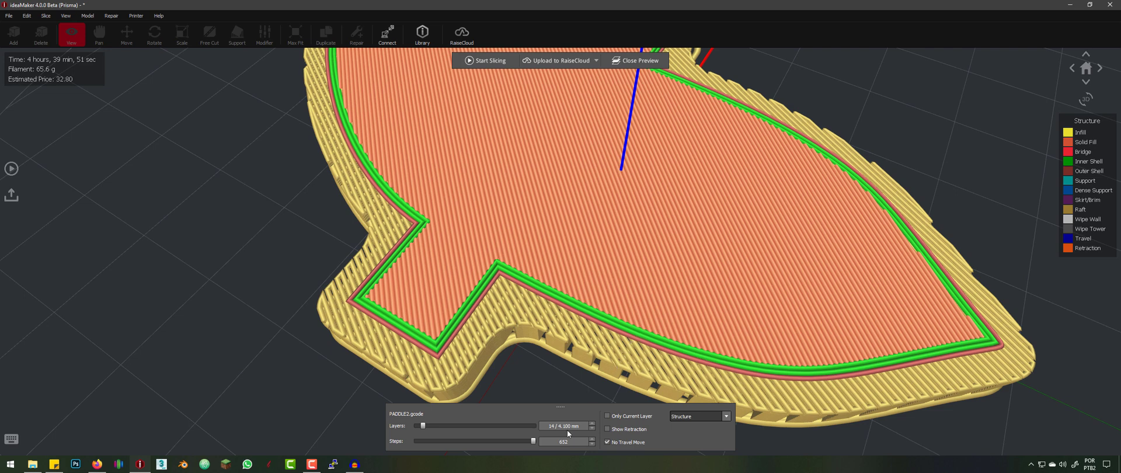
scroll(567, 431, "down", 3)
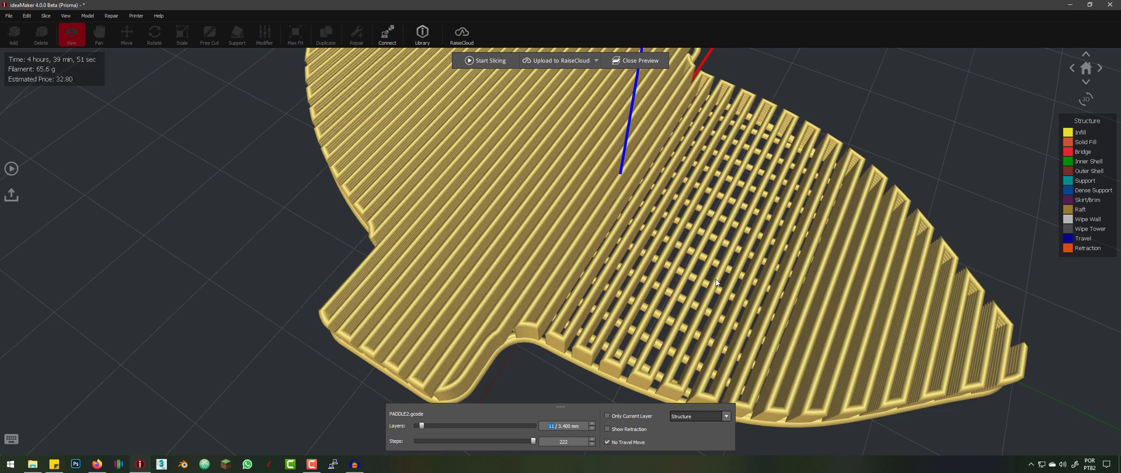
Set the raft's middle layers to 1 in the template and review the surface layer settings and raft gap from model.
left_click(11, 168)
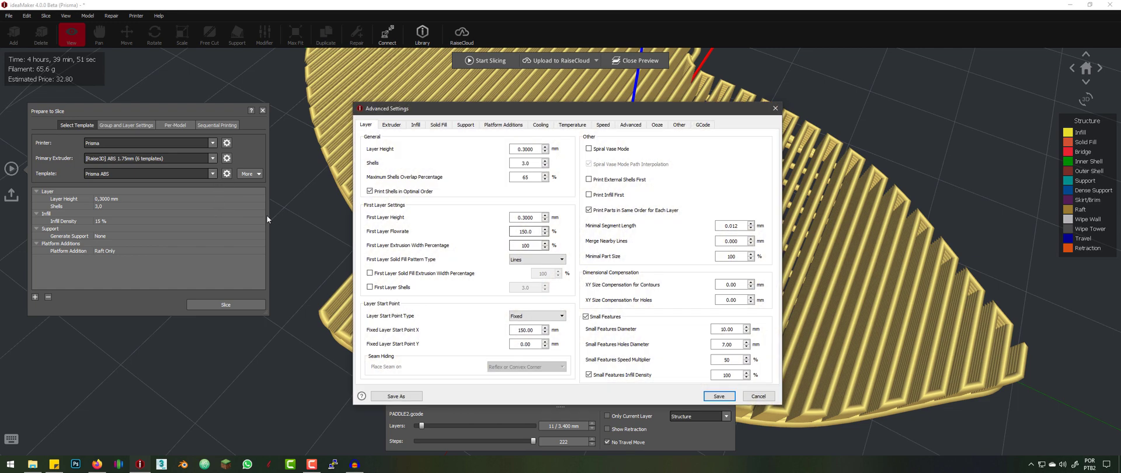
left_click(473, 127)
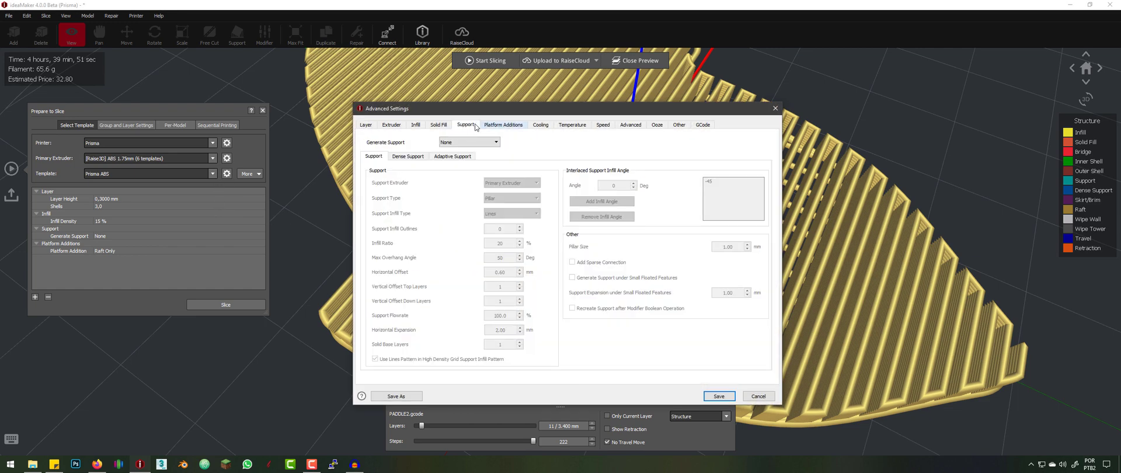
left_click(491, 125)
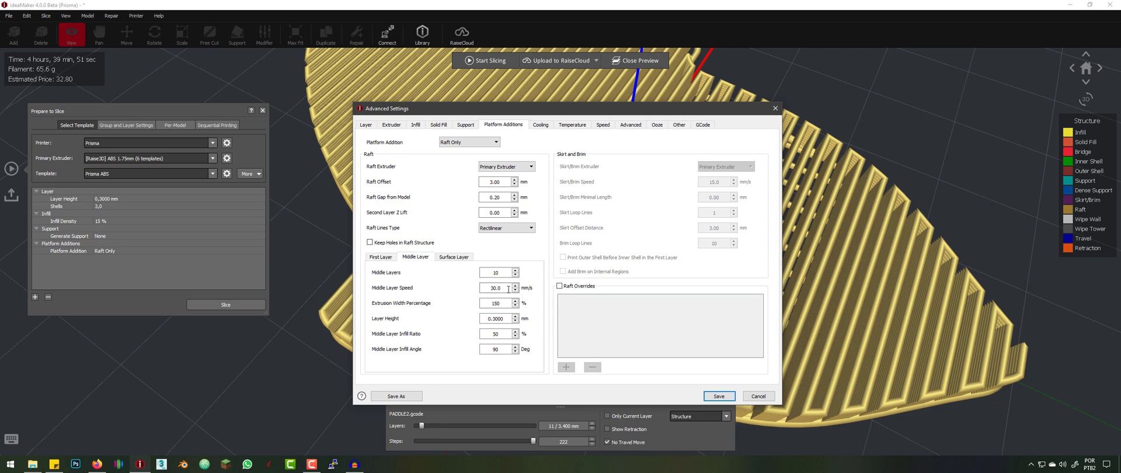
left_click(415, 257)
double_click(495, 272)
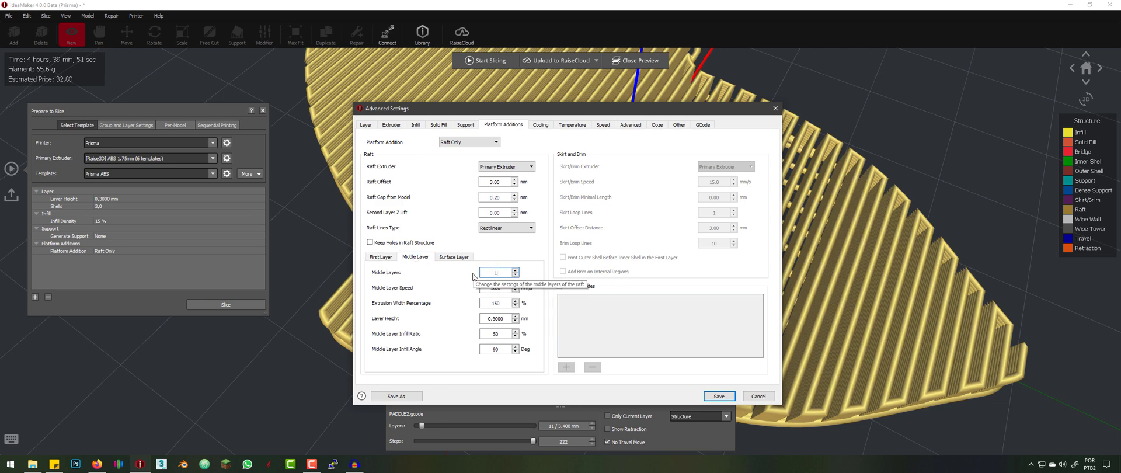
type("1")
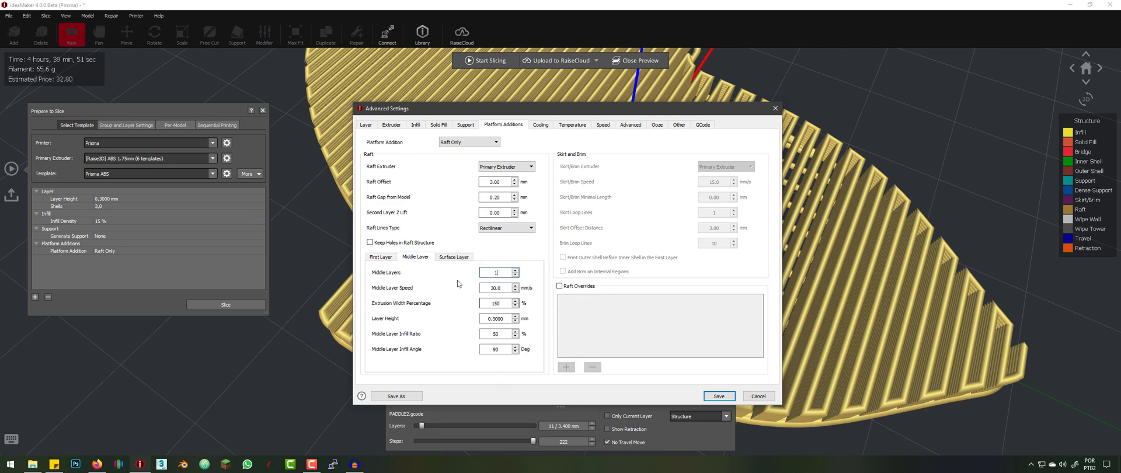
left_click(454, 257)
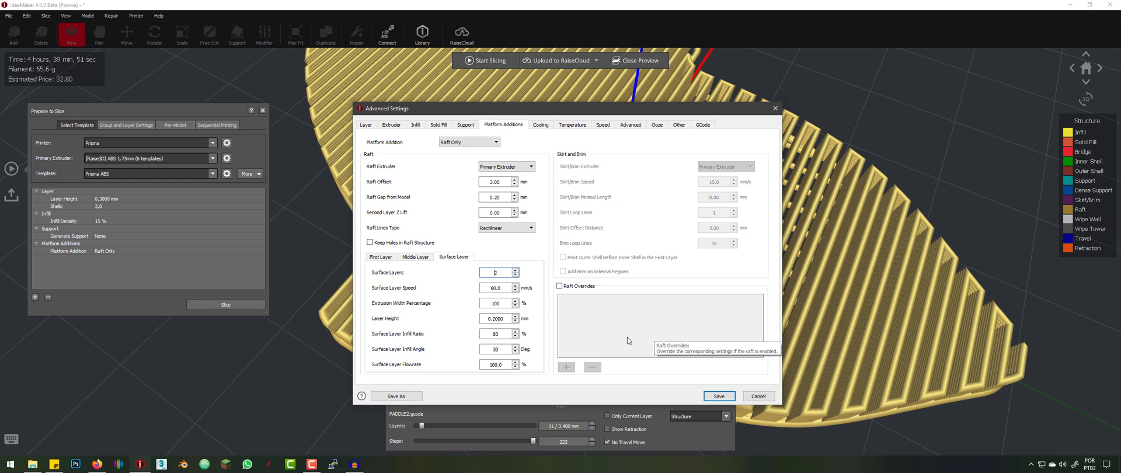
left_click_drag(502, 199, 471, 204)
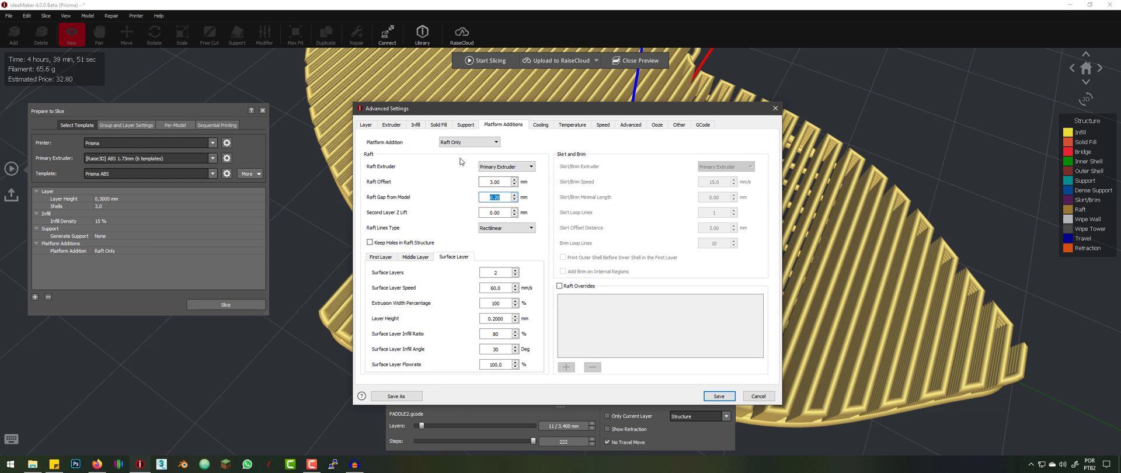
Change the platform addition to Raft with Skirt, save and reslice, and view the skirt around the raft in the preview.
left_click(490, 144)
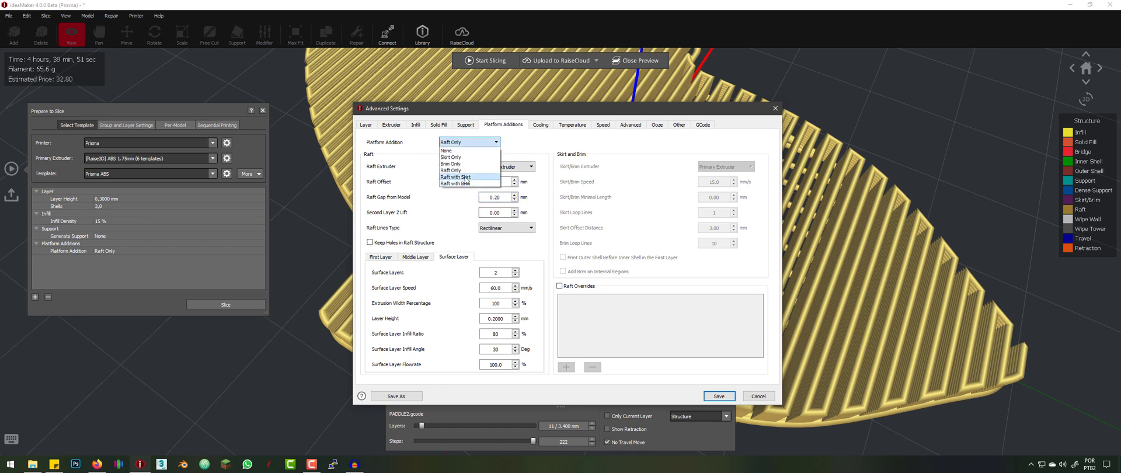
left_click(461, 177)
left_click(719, 396)
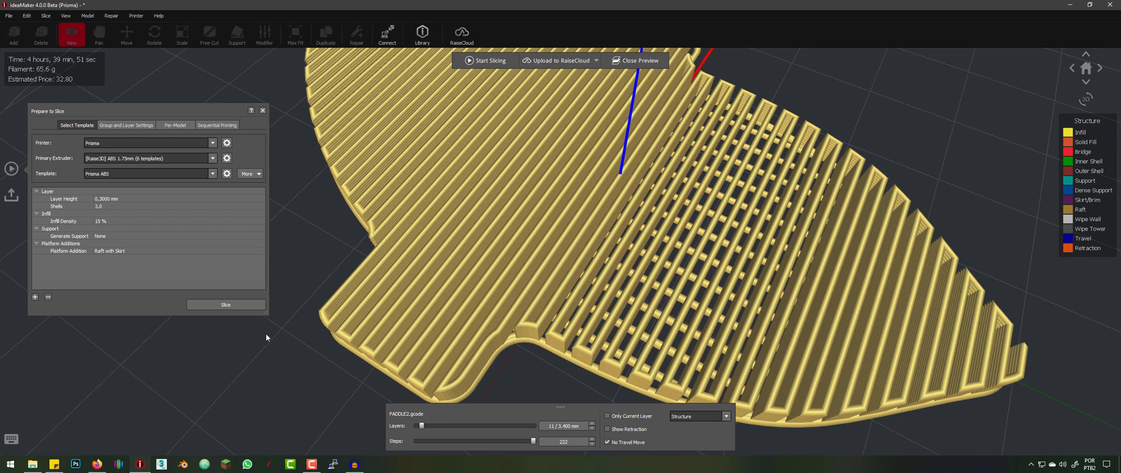
left_click(230, 304)
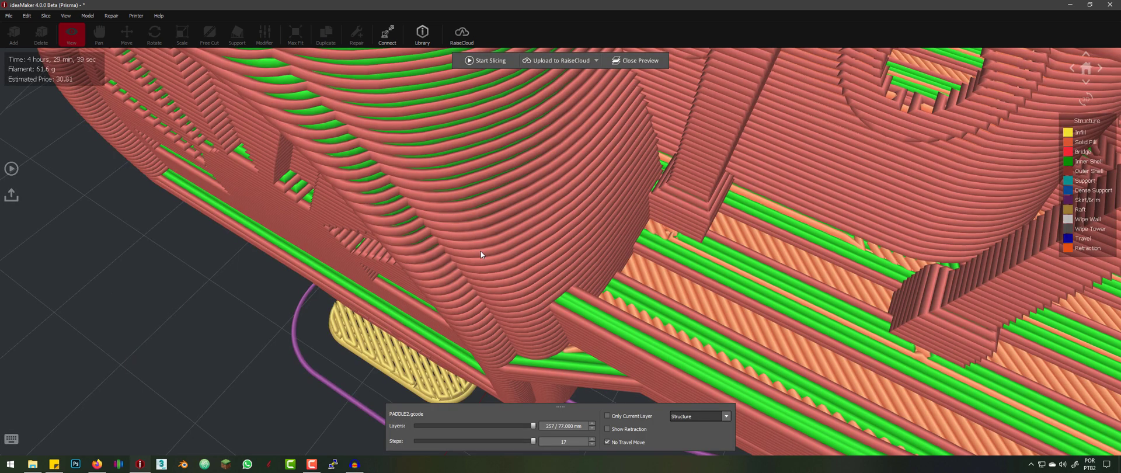
scroll(481, 251, "down", 6)
left_click_drag(483, 281, 555, 143)
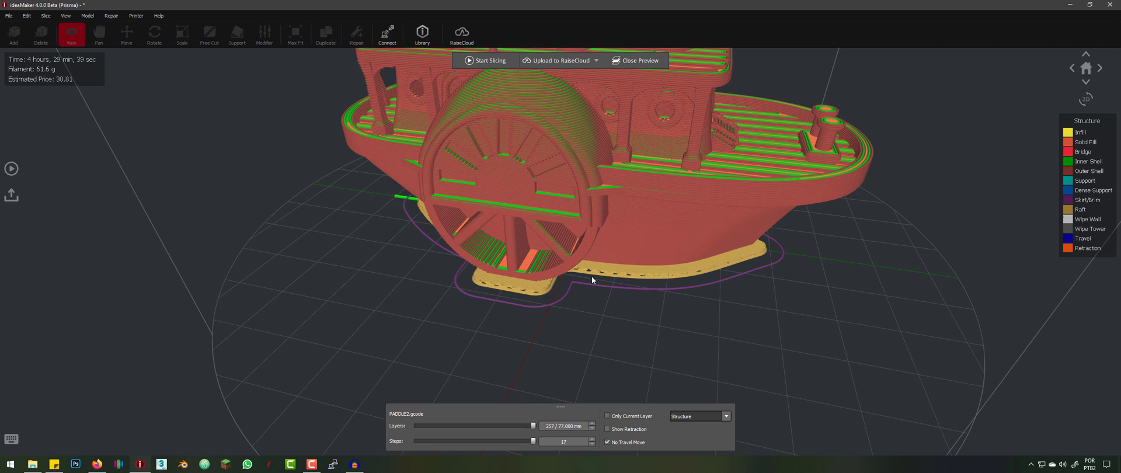
Change the platform addition to Raft with Brim, save the template, and reslice the boat to open its preview.
left_click(11, 169)
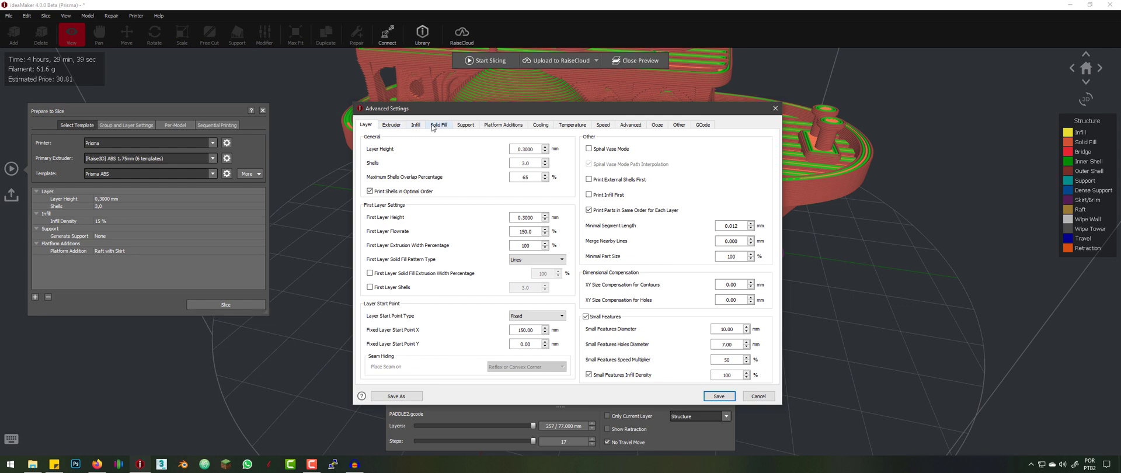
left_click(503, 124)
left_click(463, 144)
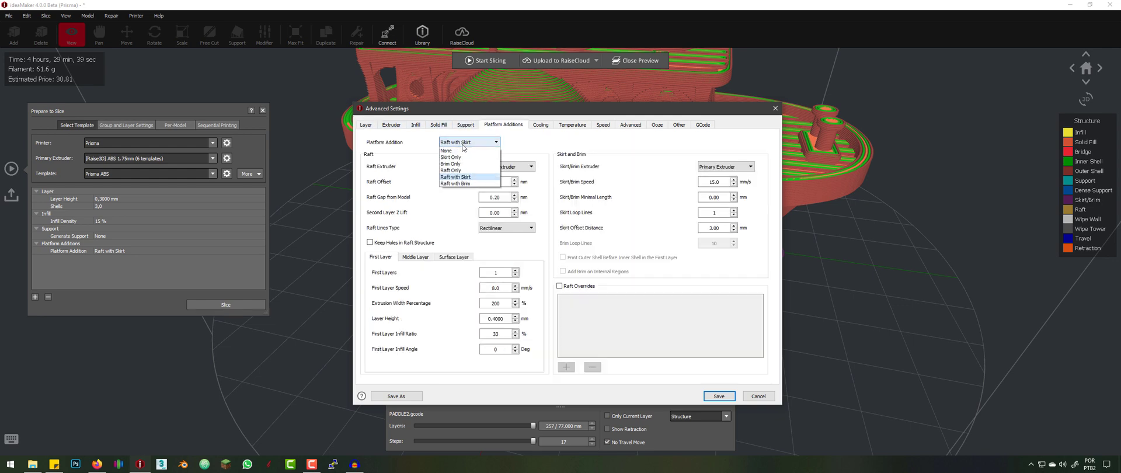
left_click(447, 184)
left_click(719, 396)
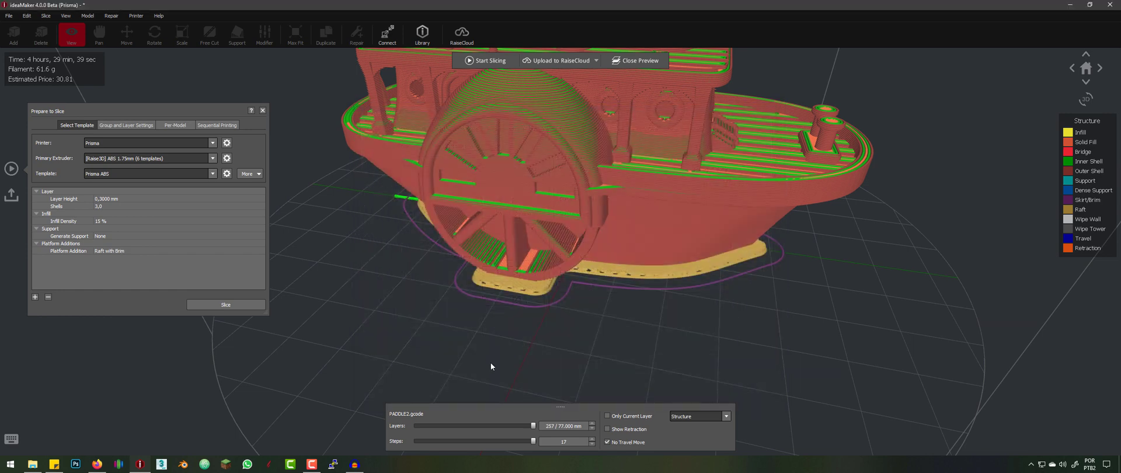
left_click(226, 305)
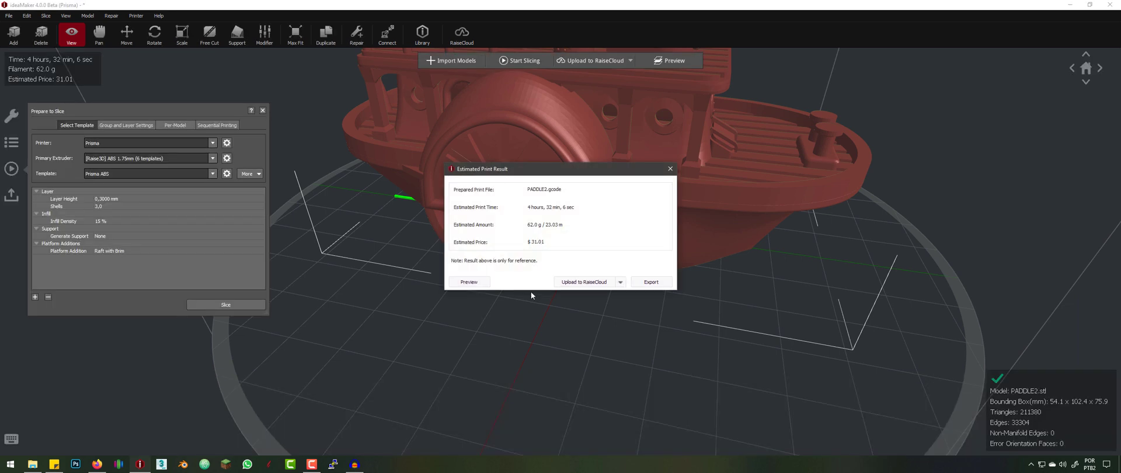
left_click(476, 283)
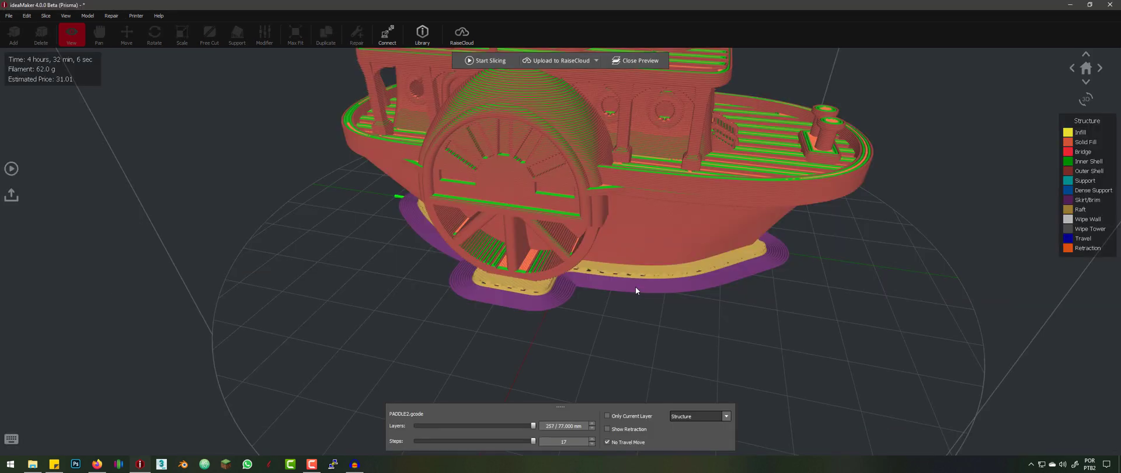
Examine the brim around the raft from both sides and from above the boat in the sliced preview.
left_click_drag(726, 235, 653, 255)
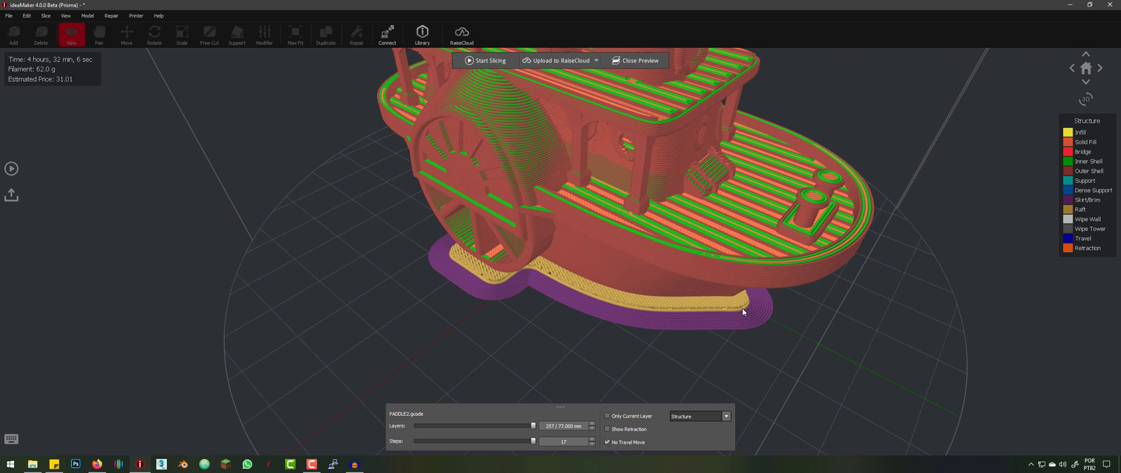
left_click_drag(734, 335, 724, 356)
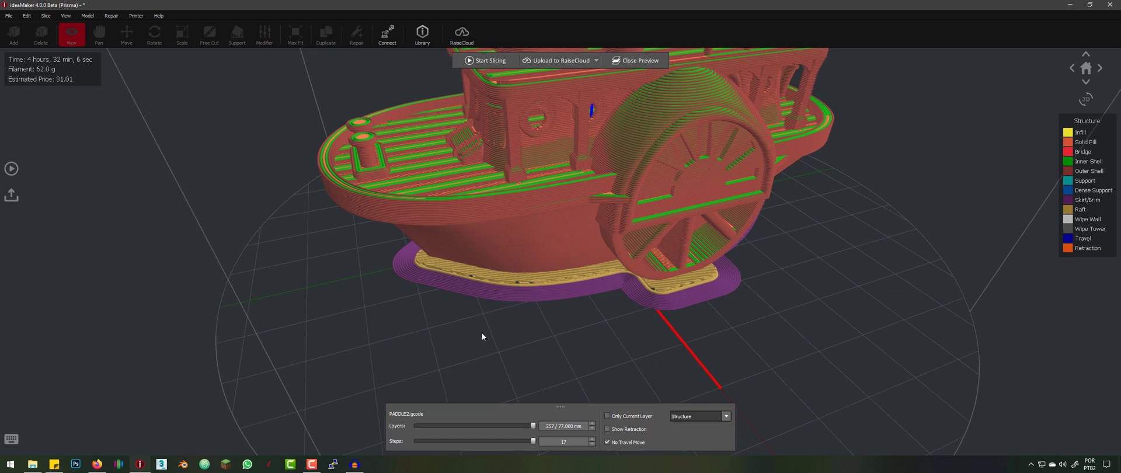
left_click_drag(482, 331, 508, 336)
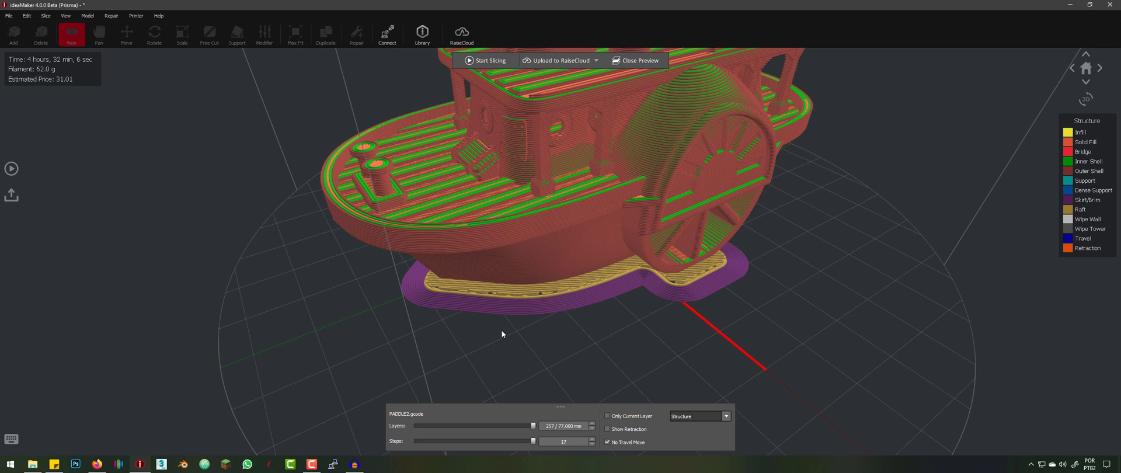
left_click_drag(777, 302, 746, 263)
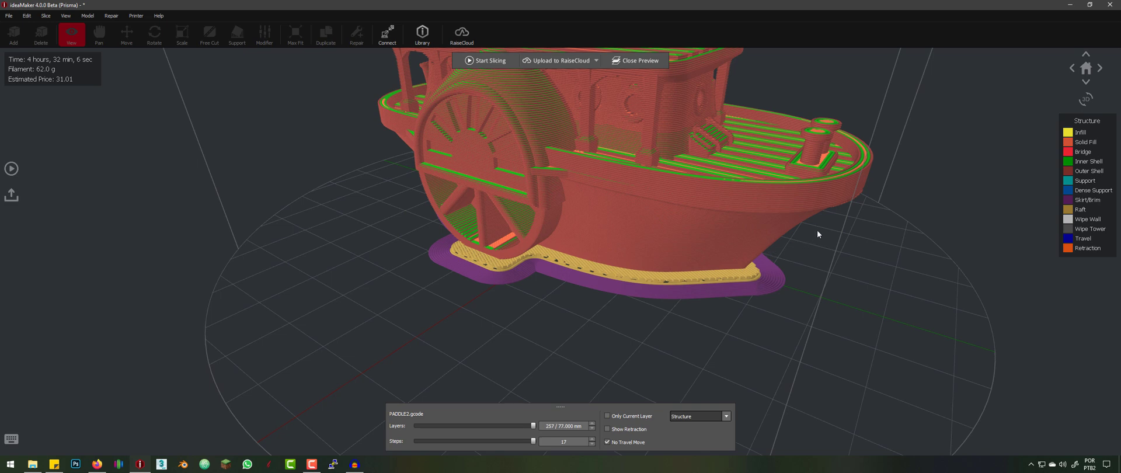
left_click_drag(817, 230, 745, 301)
scroll(746, 302, "up", 2)
scroll(683, 268, "down", 2)
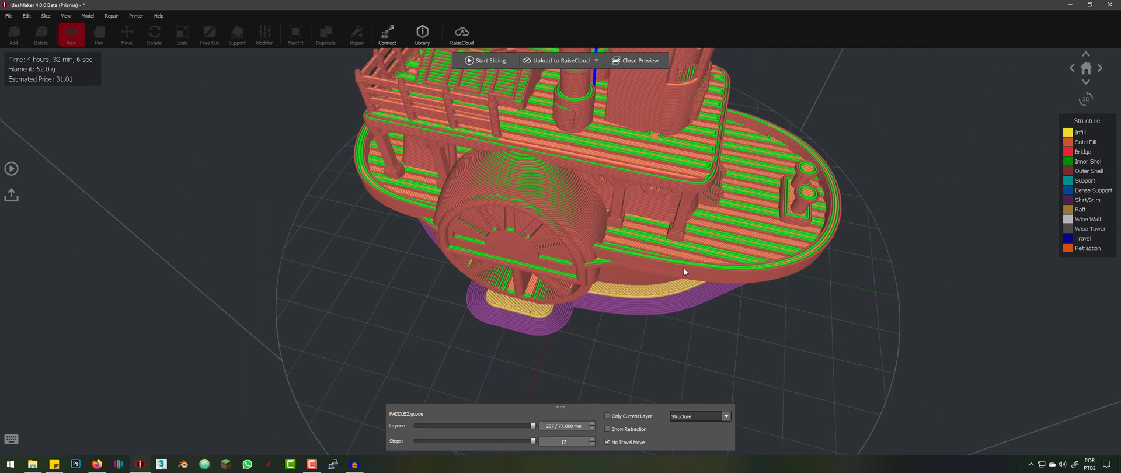
left_click_drag(683, 267, 888, 257)
left_click_drag(654, 268, 679, 276)
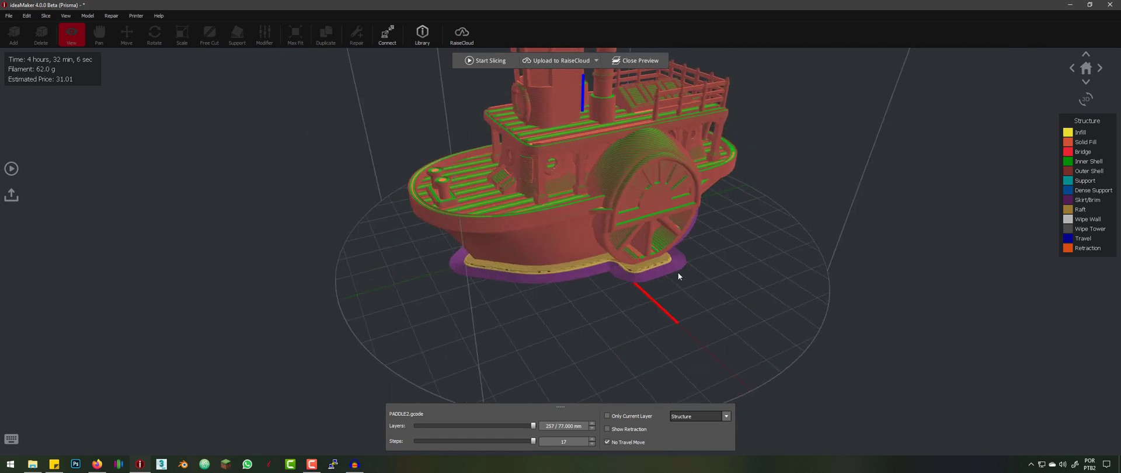
left_click_drag(555, 276, 636, 296)
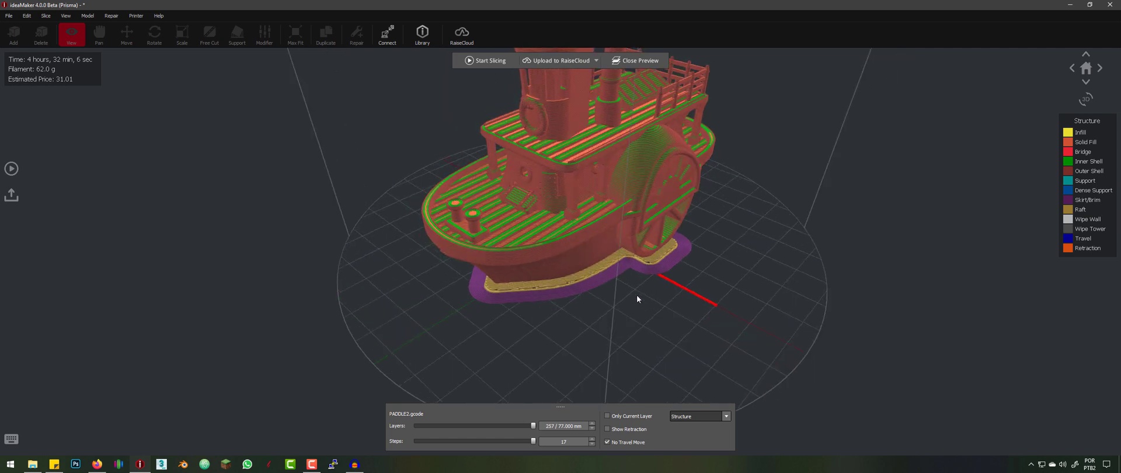